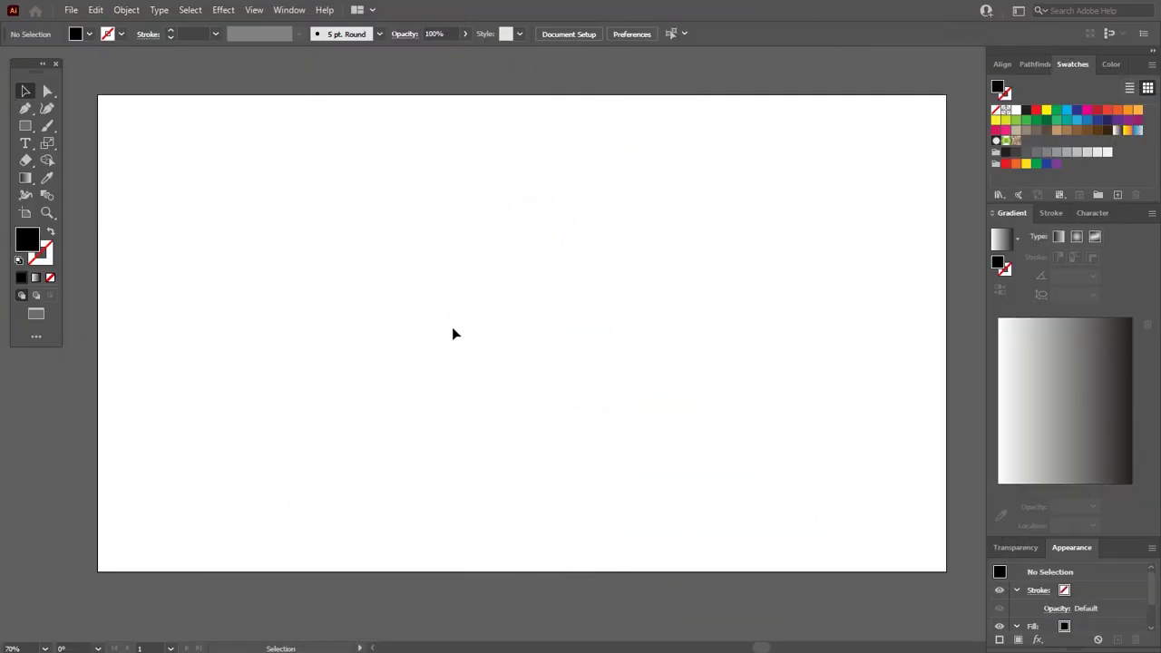
Draw a rectangle over the whole artboard and fill it with pink EA7F7F.
key(m)
drag(98, 95, 945, 571)
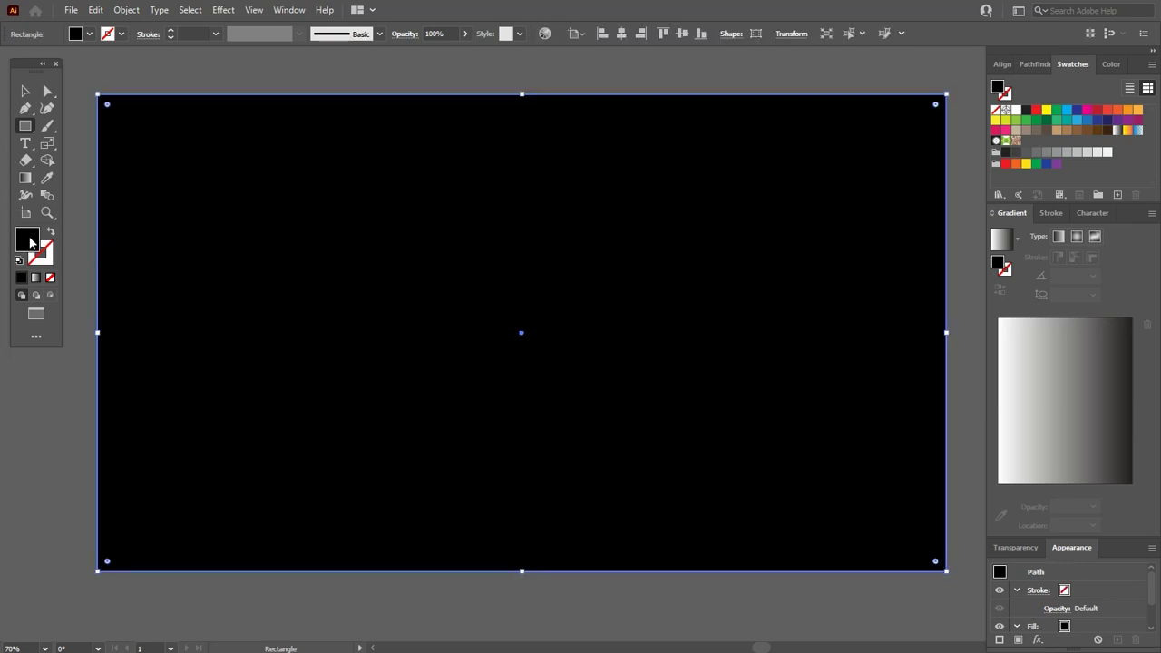
double_click(30, 242)
drag(460, 272, 469, 249)
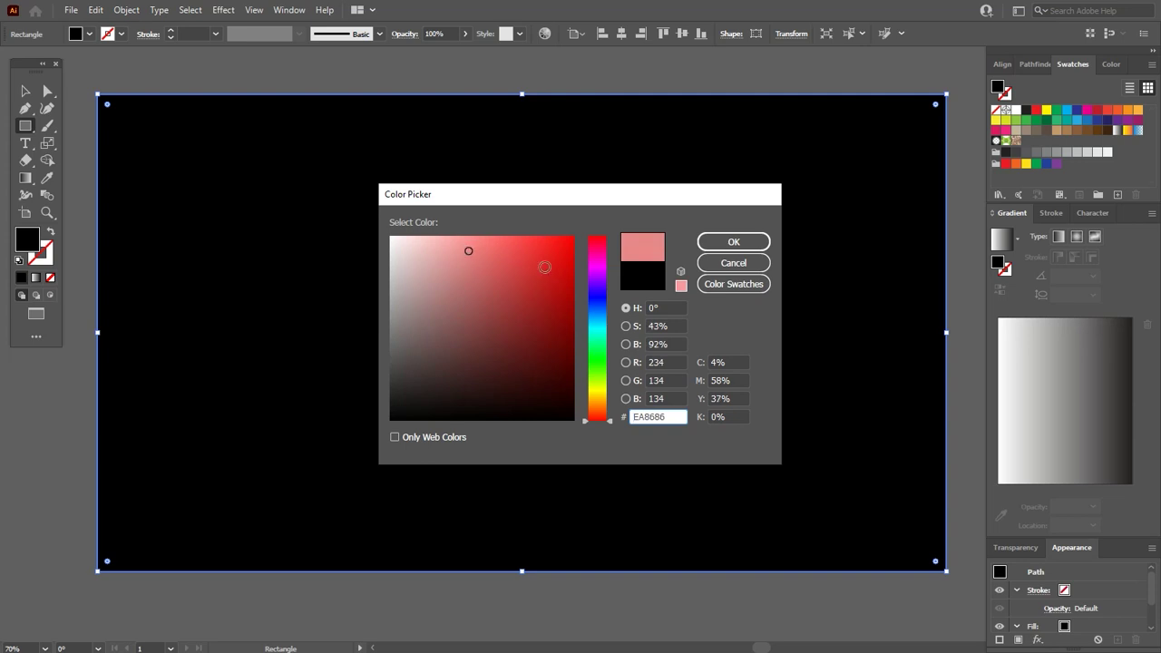
drag(597, 413, 586, 240)
click(718, 245)
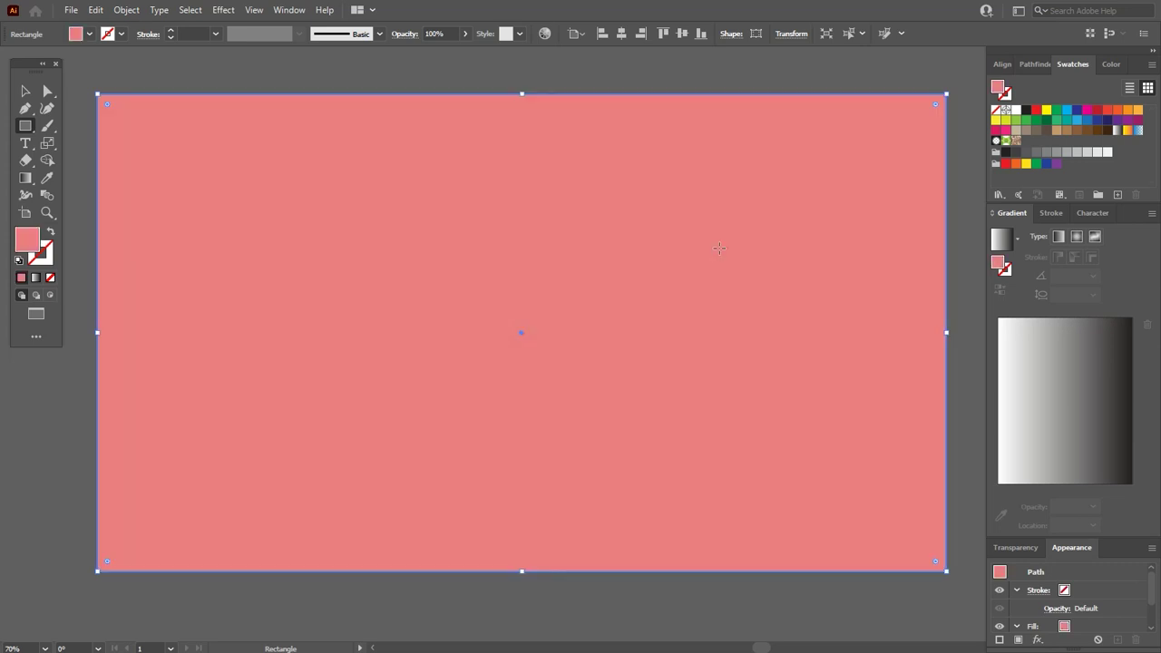
Lock the pink rectangle in place with Object > Lock > Selection.
click(127, 11)
mouse_move(155, 110)
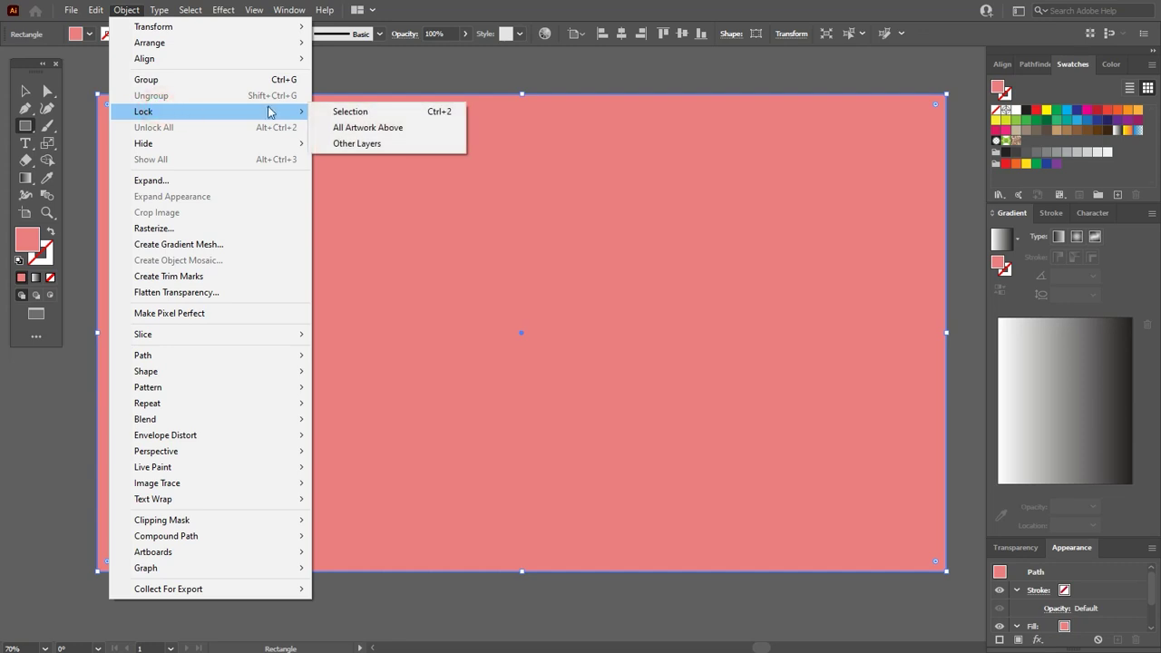
click(381, 111)
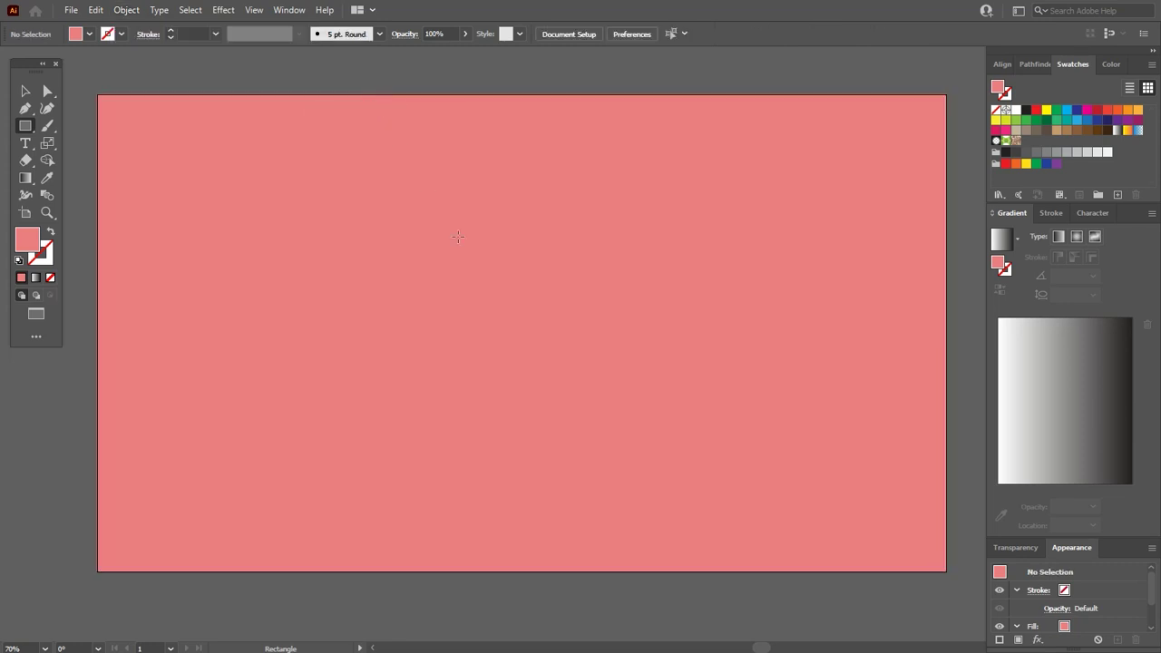
scroll(496, 288, up, 4)
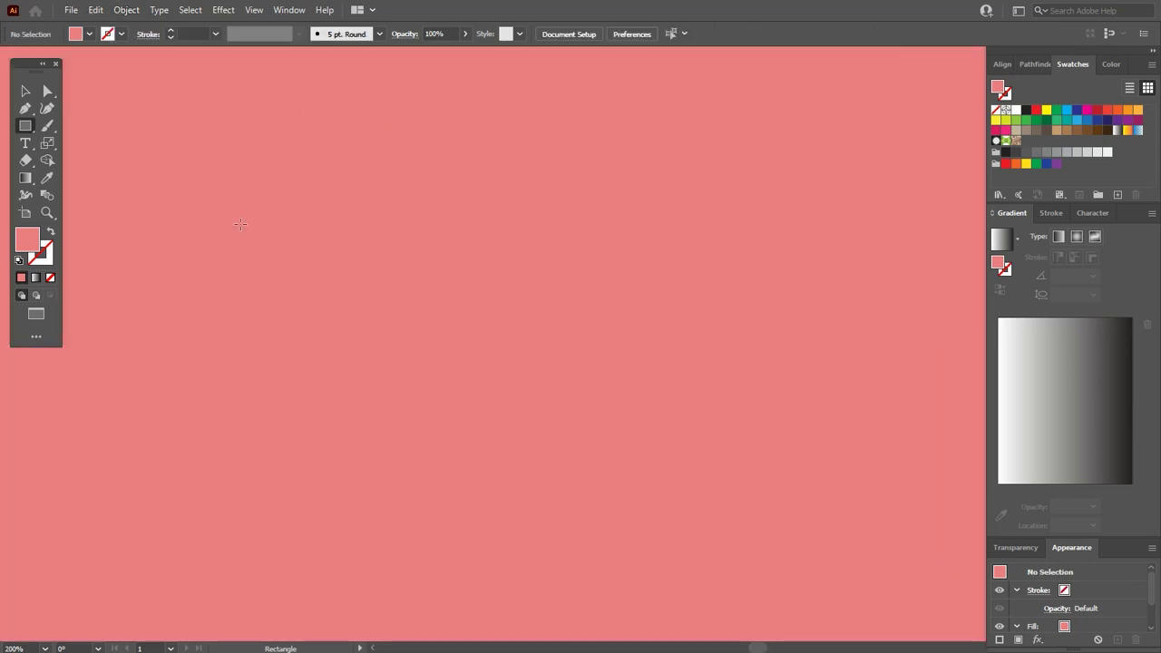
Place a text object on the canvas and replace the placeholder with TEXT.
click(25, 143)
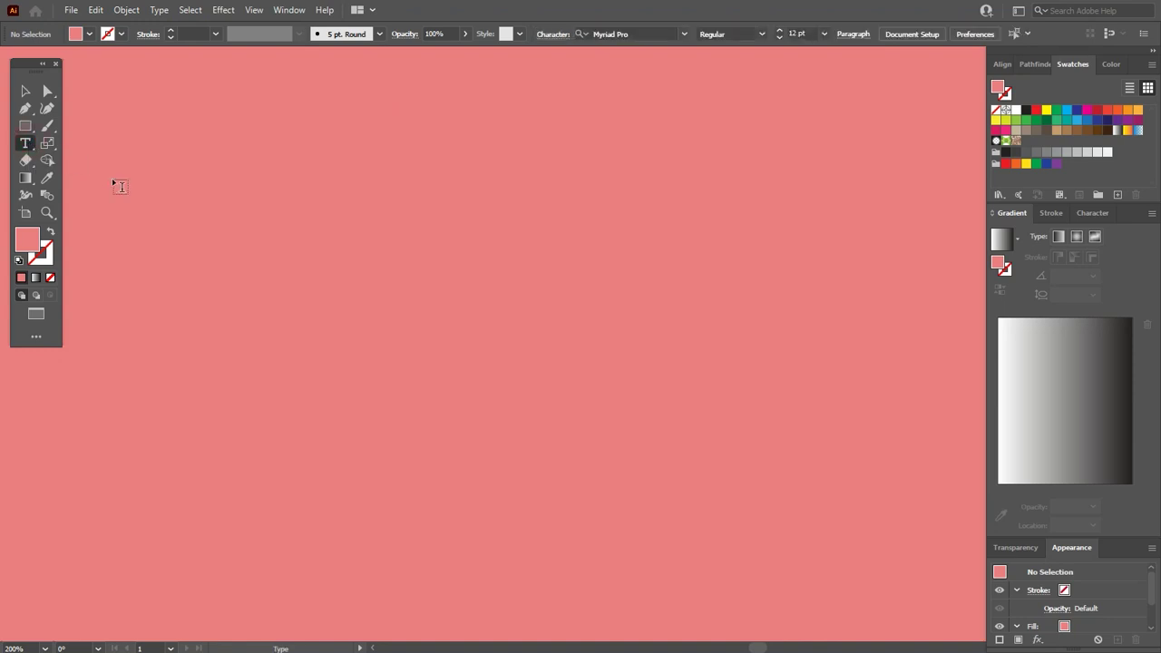
click(395, 287)
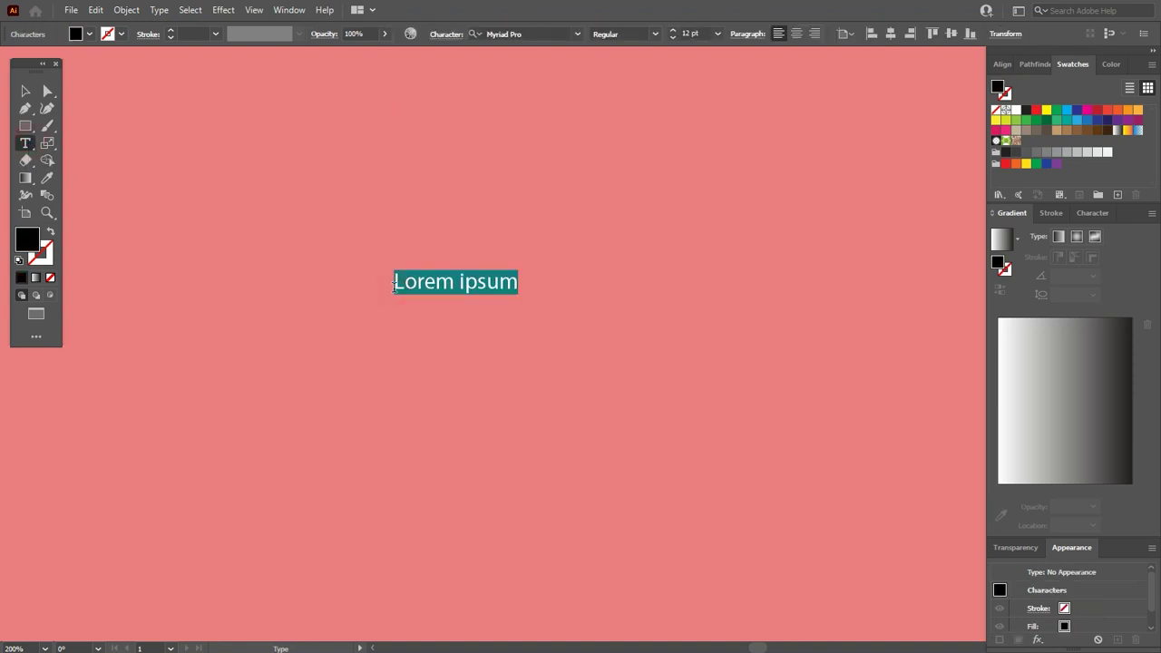
key(BackSpace)
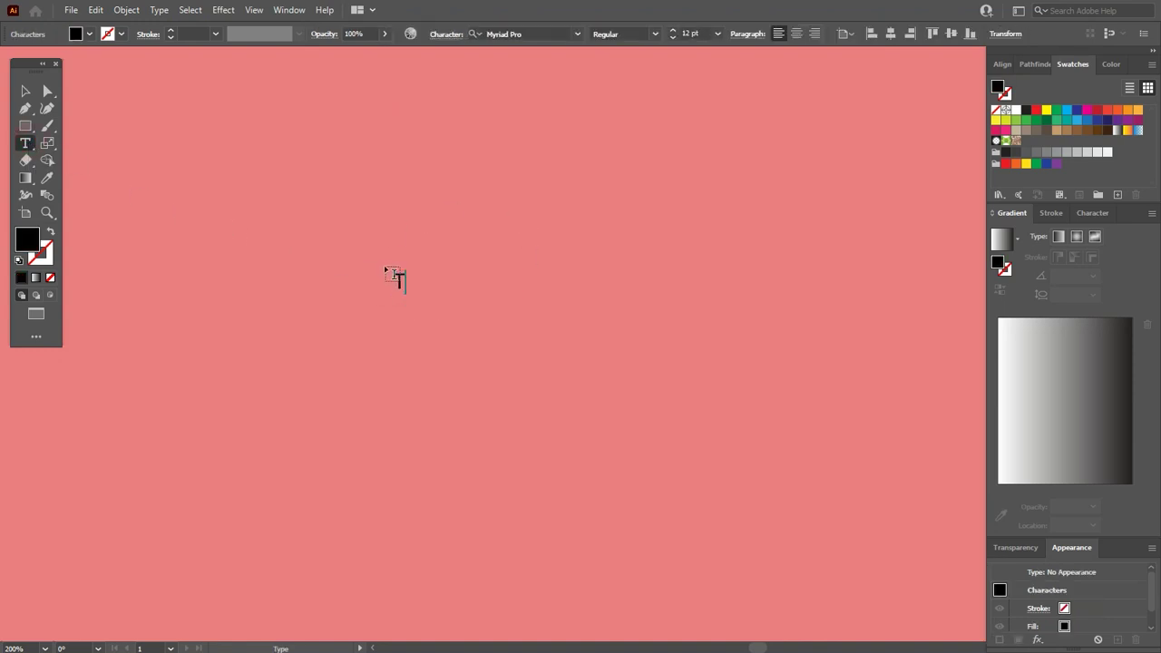
text(TEXT)
Scale TEXT up to a large size and set it in the JAVATA font.
click(25, 91)
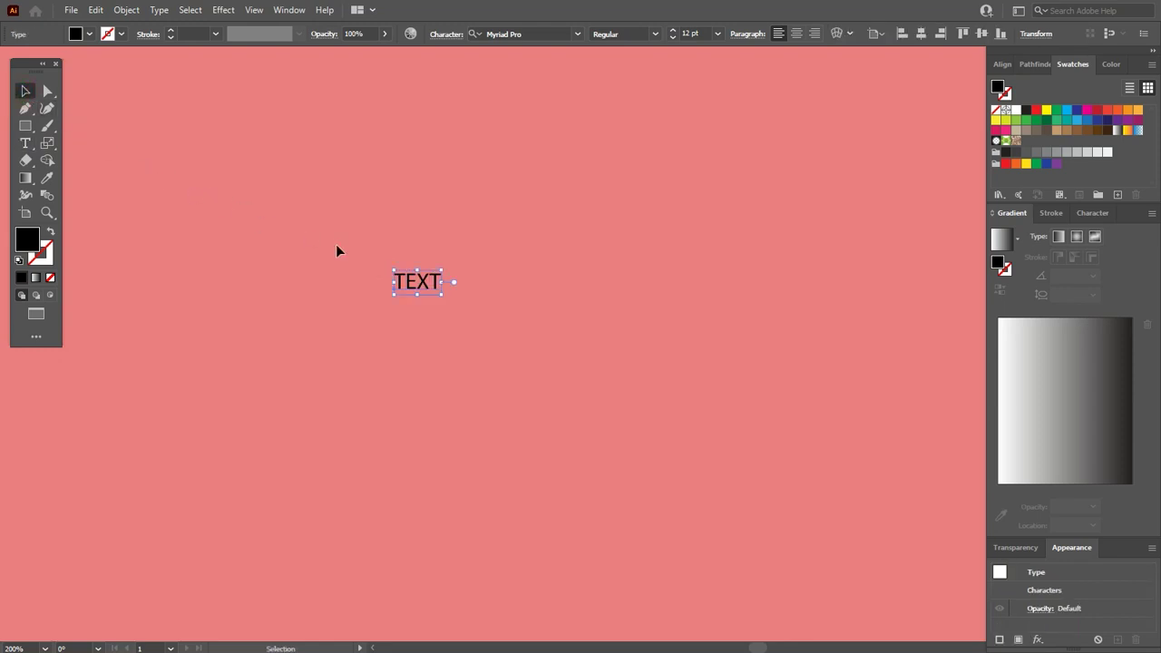
drag(391, 282, 112, 282)
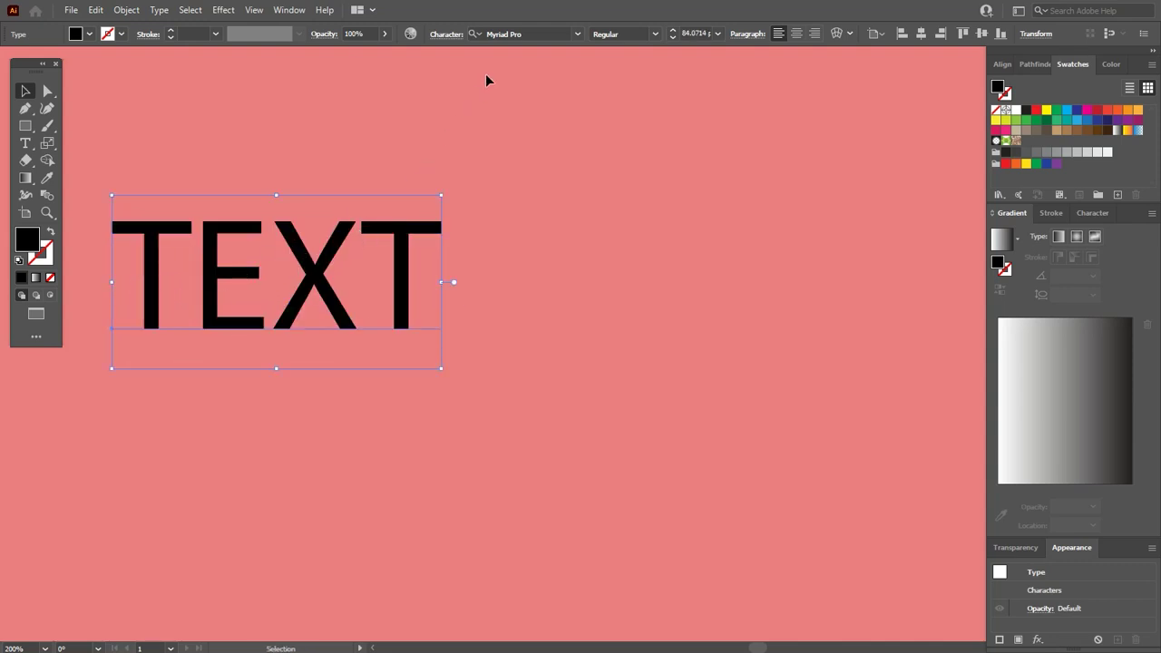
click(521, 33)
text(JAV)
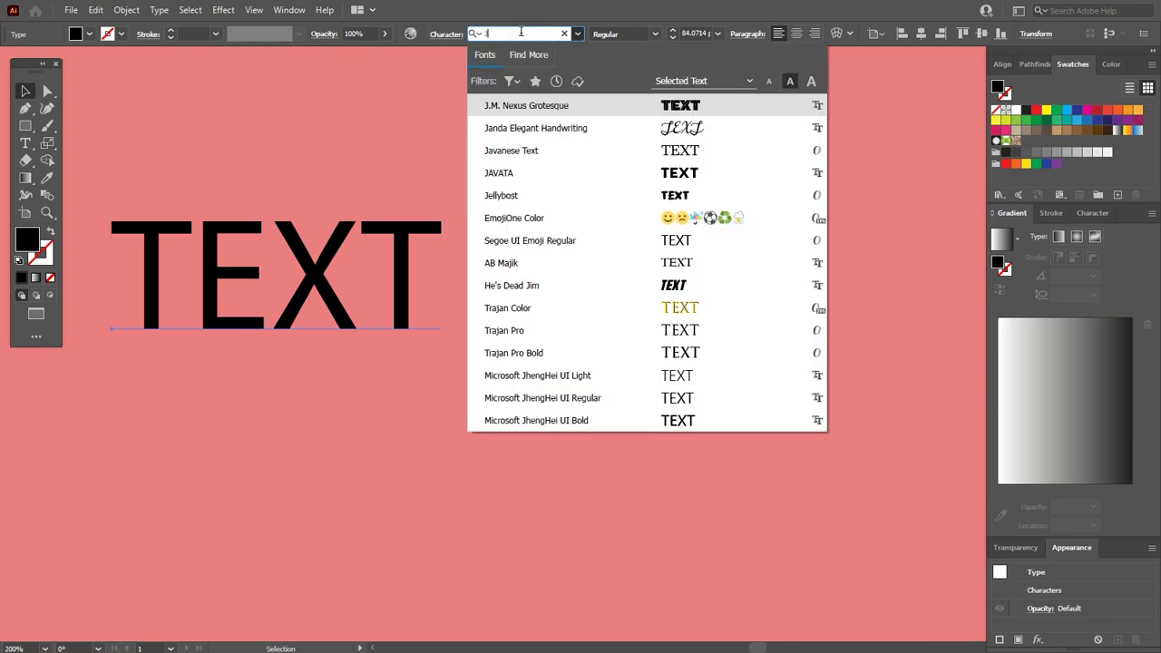
click(518, 127)
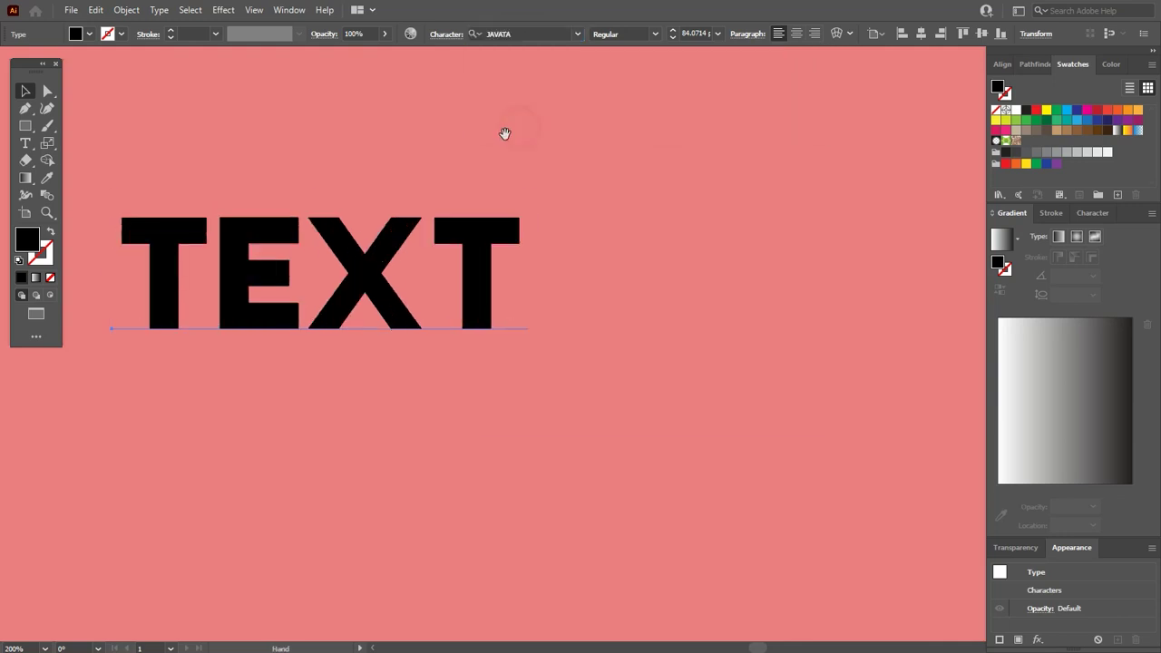
drag(506, 132, 531, 190)
Sample the background pink onto TEXT, then darken its fill to EA7373.
key(space)
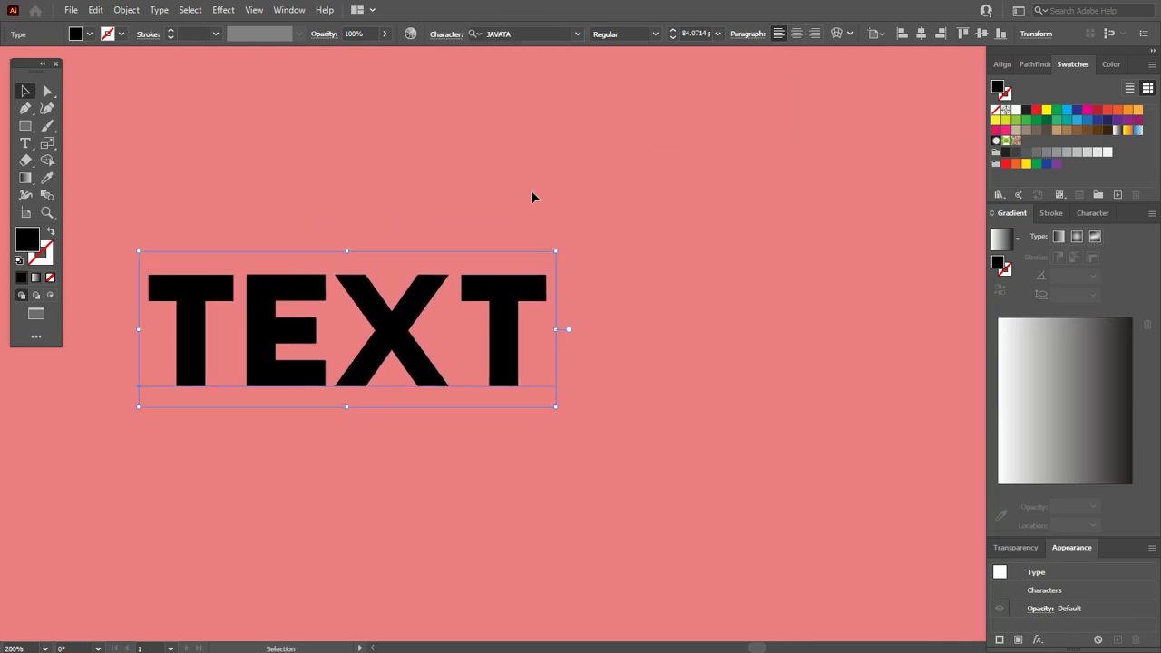
key(i)
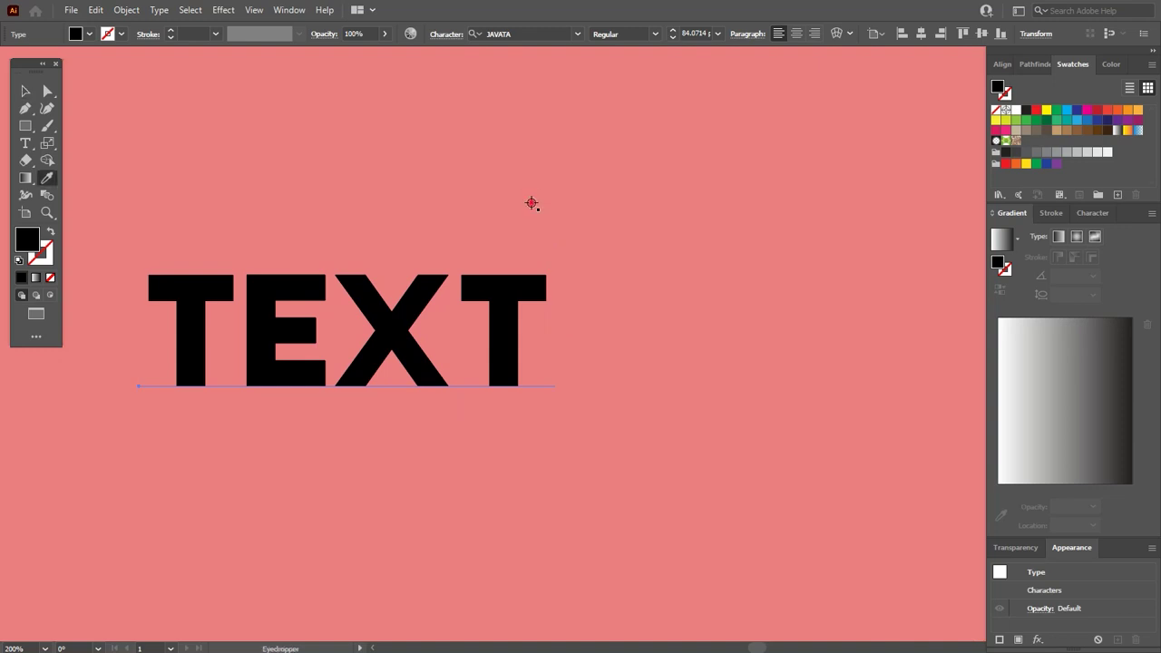
click(532, 203)
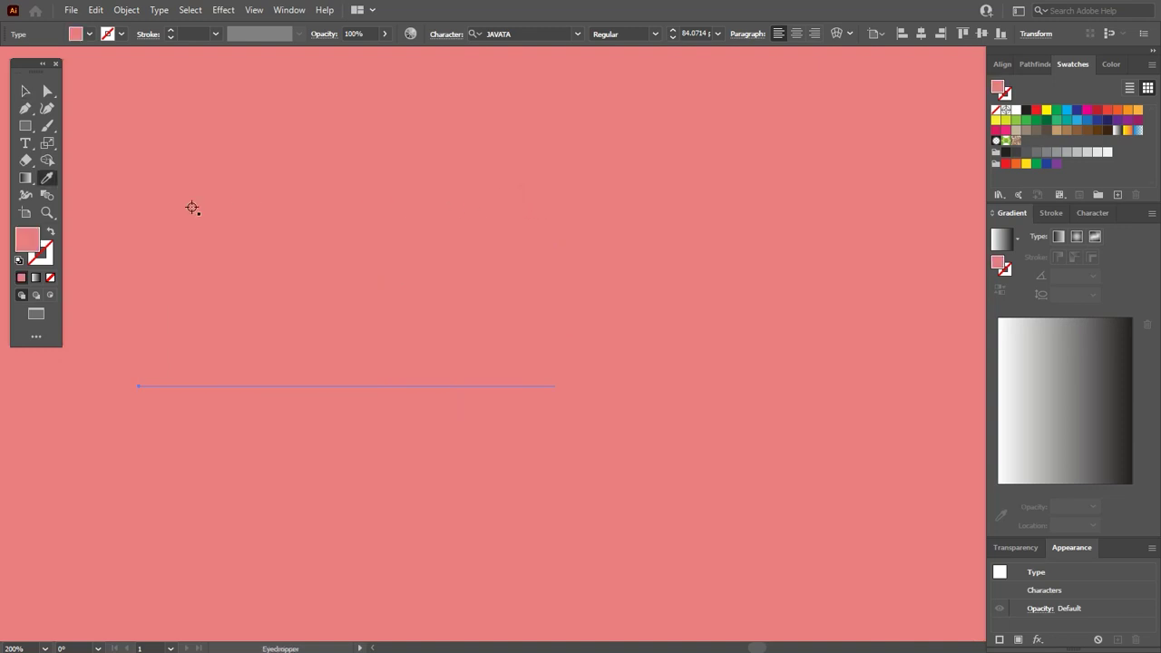
double_click(32, 239)
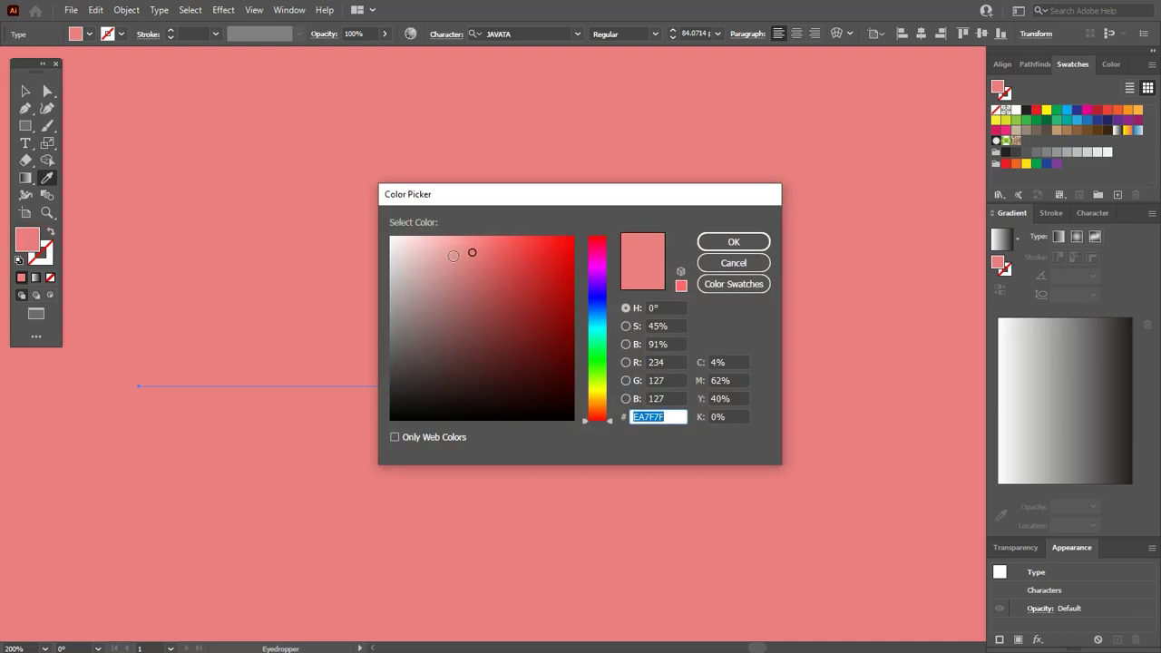
drag(471, 252, 483, 250)
click(706, 245)
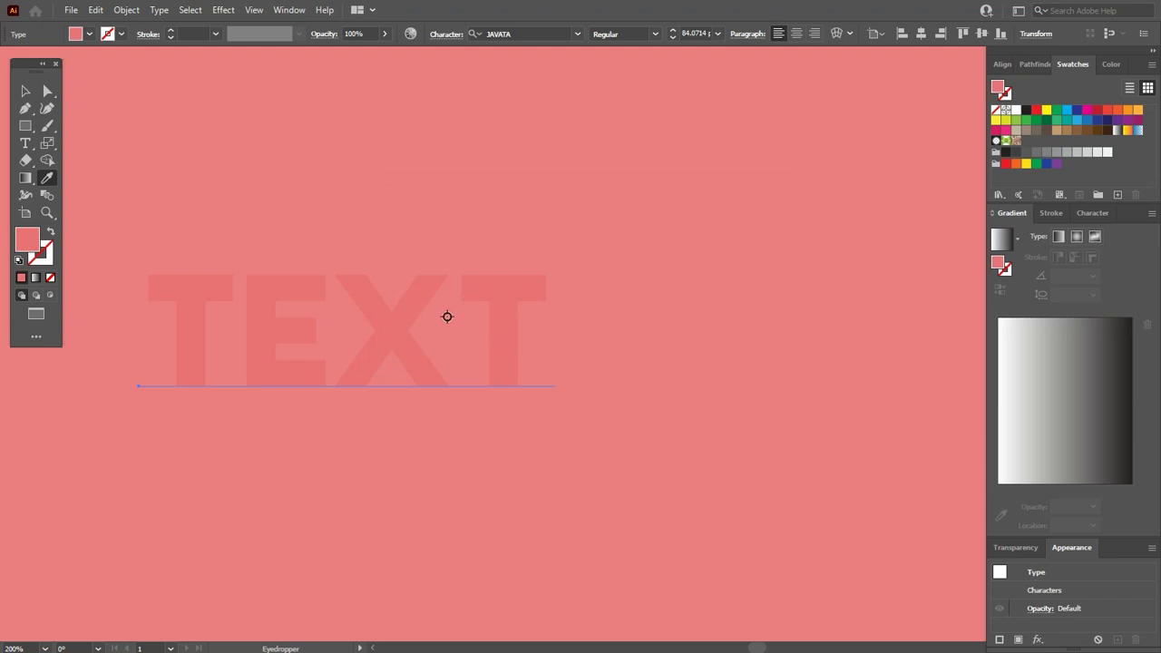
click(25, 91)
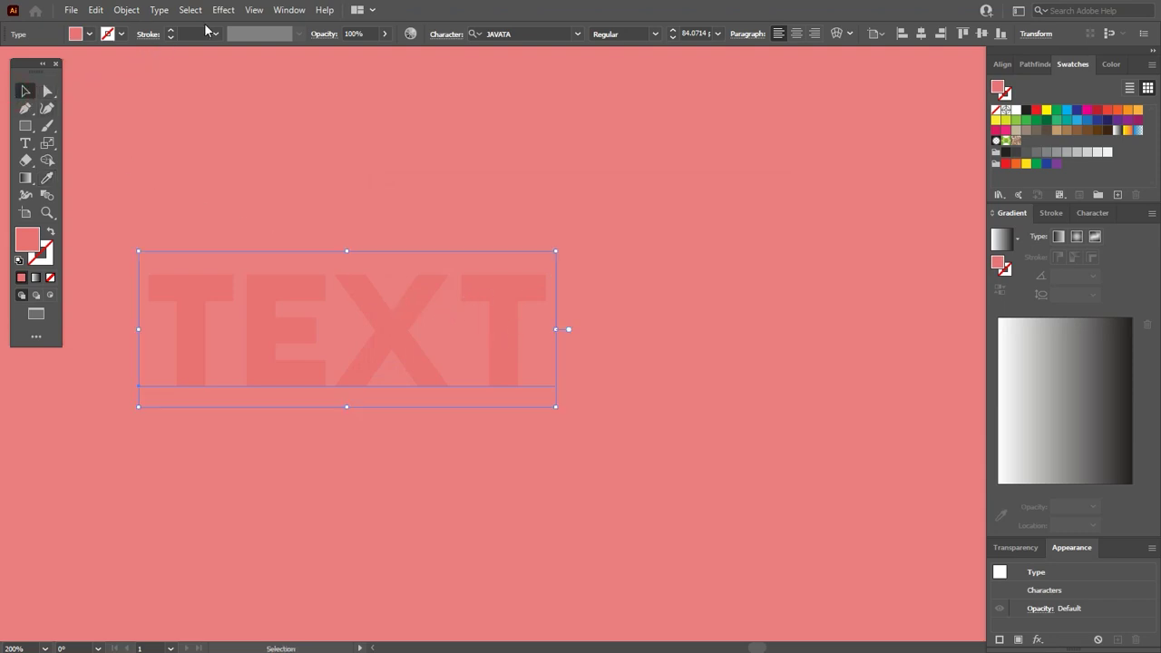
Apply Effect > 3D > Extrude & Bevel to TEXT with the Isometric Top position.
click(223, 9)
mouse_move(272, 93)
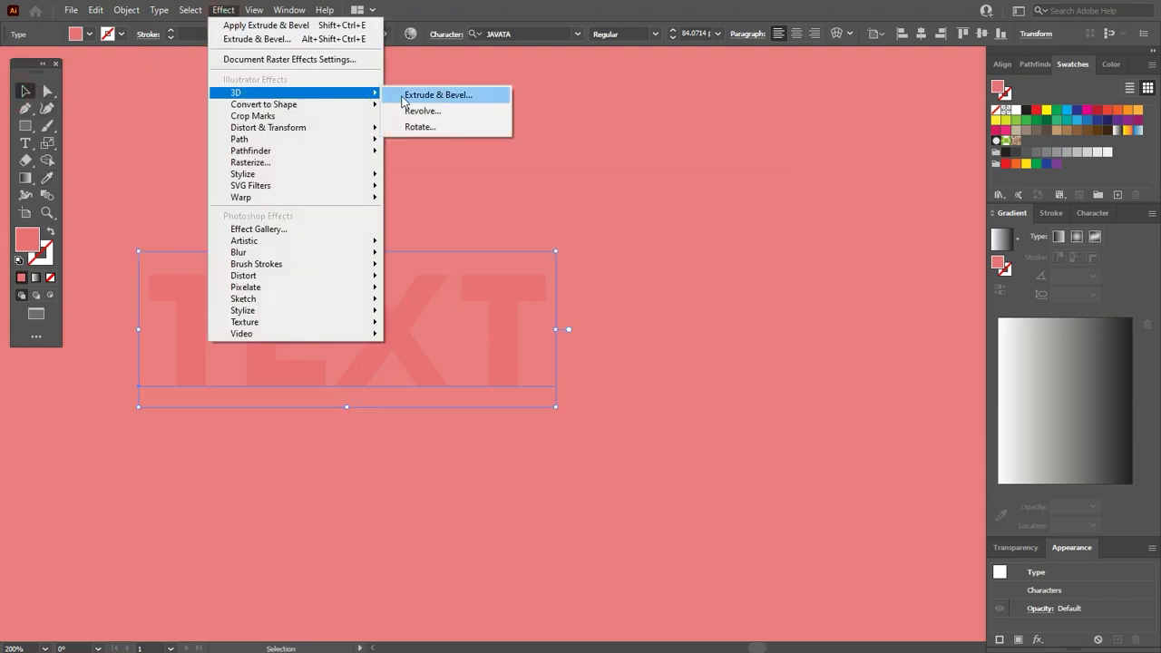
click(405, 95)
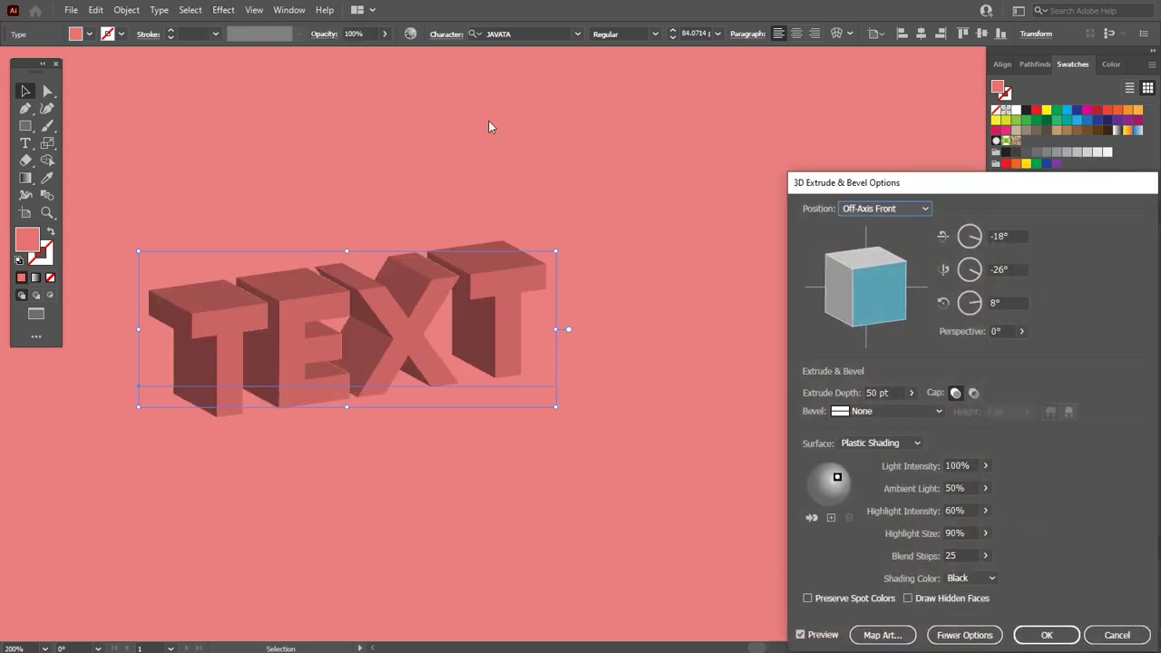
click(893, 208)
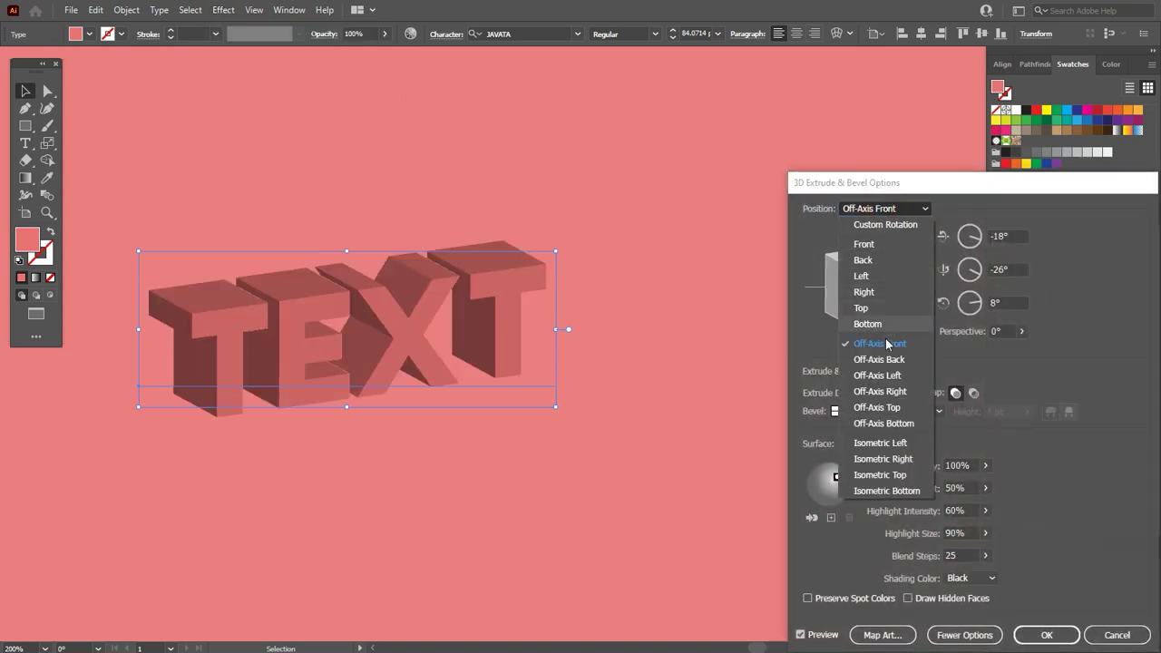
click(882, 474)
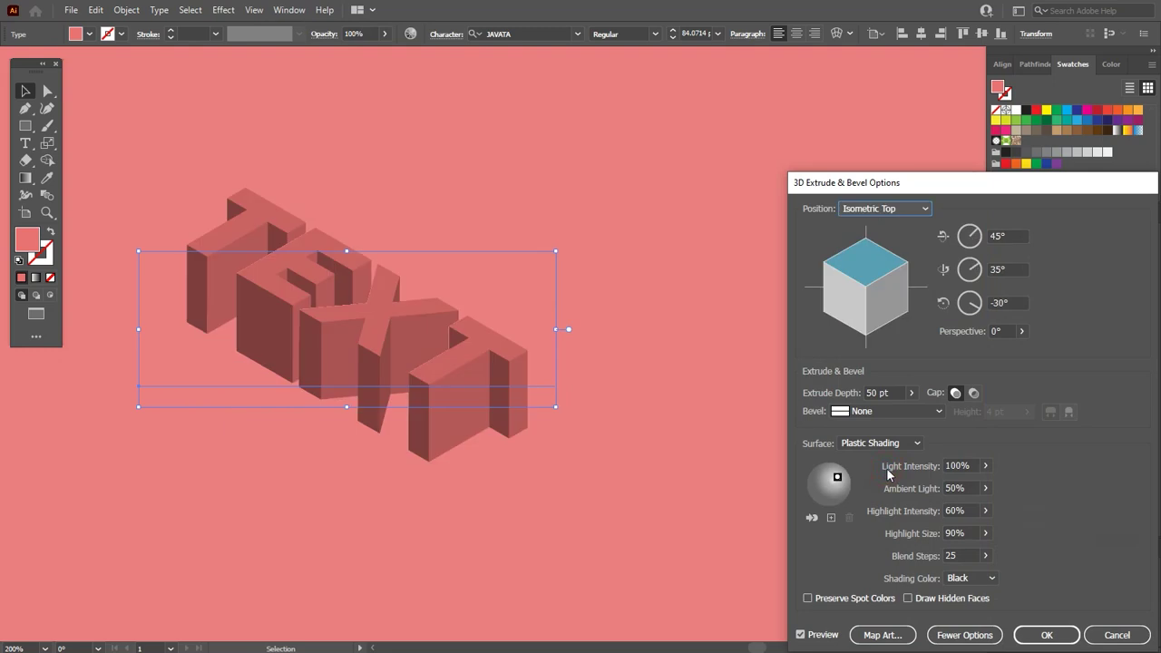
Set 100 pt extrude depth, 30% ambient light, 30 blend steps and Draw Hidden Faces, then confirm.
click(872, 393)
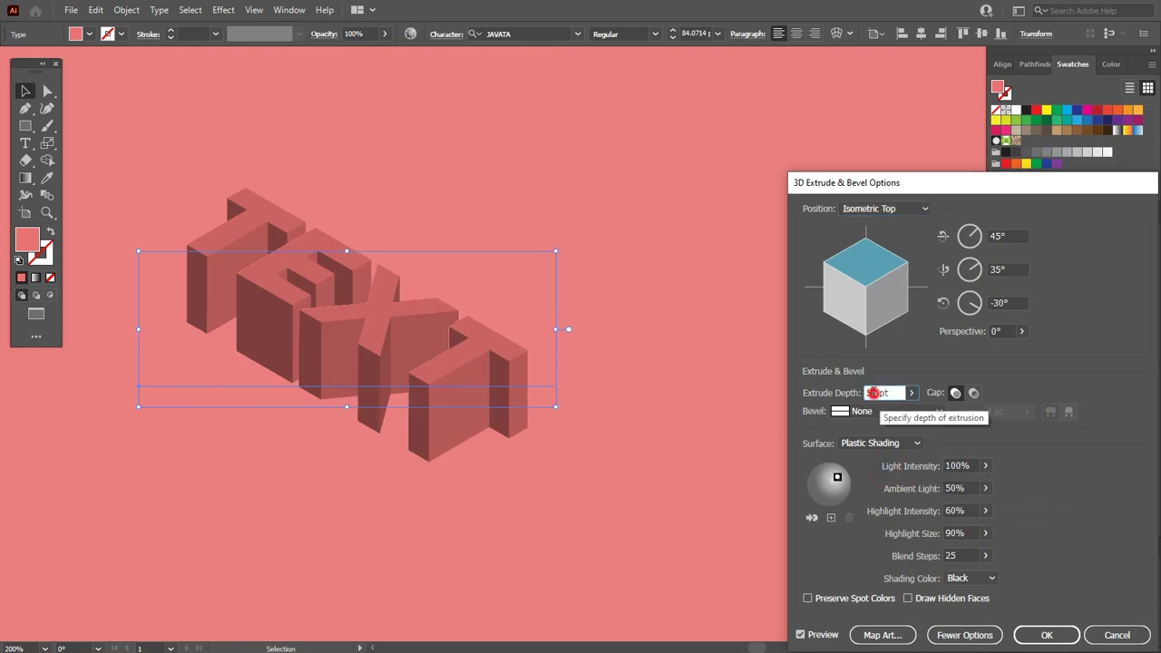
text(100)
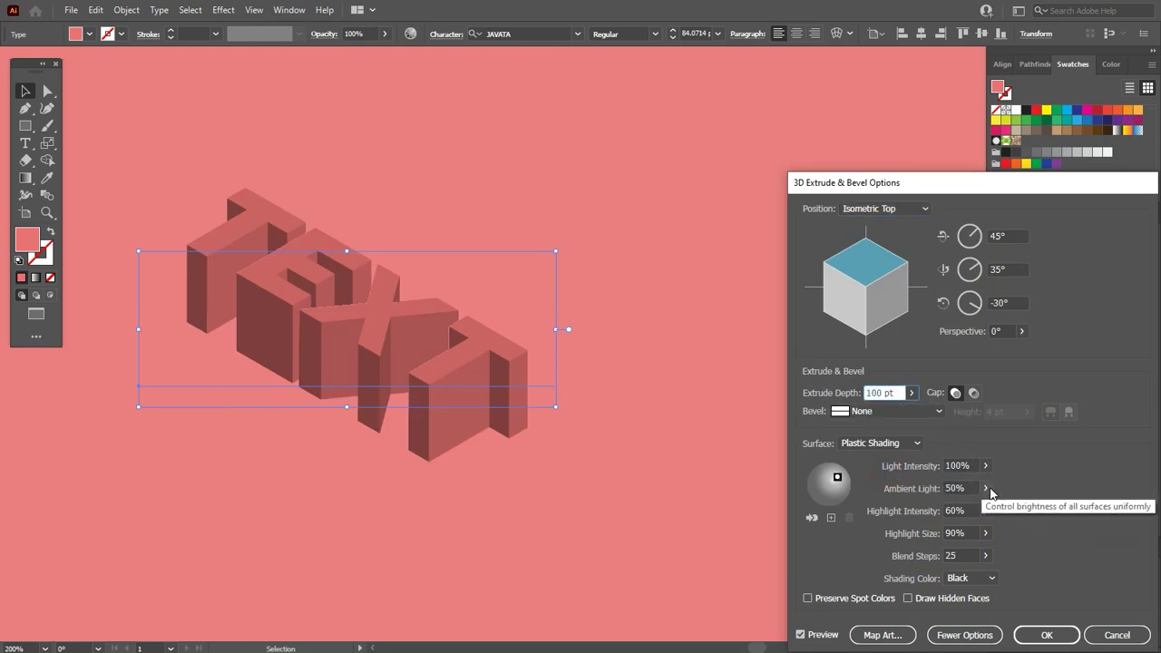
click(962, 489)
scroll(969, 498, down, 12)
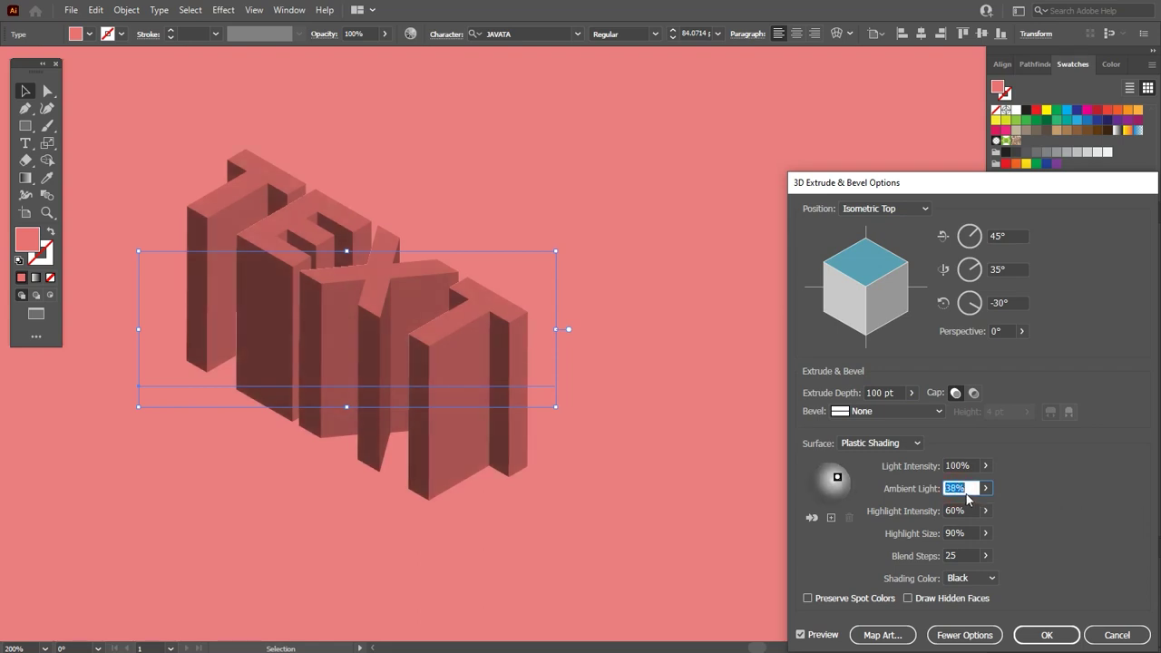
scroll(967, 490, down, 3)
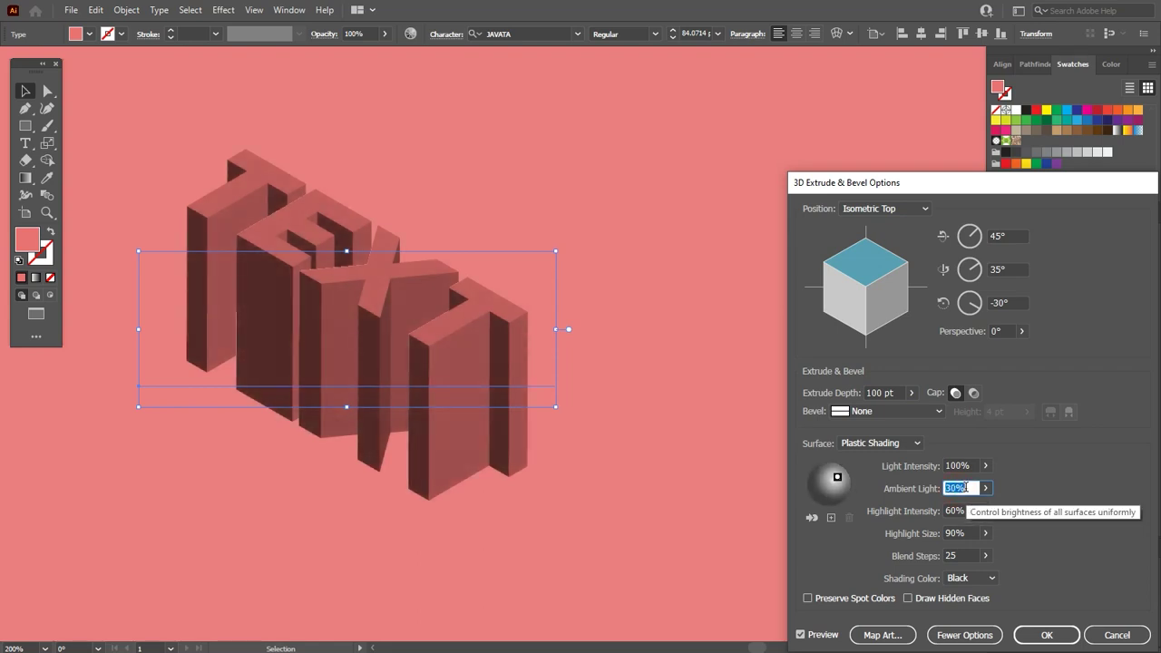
click(970, 553)
scroll(972, 552, up, 3)
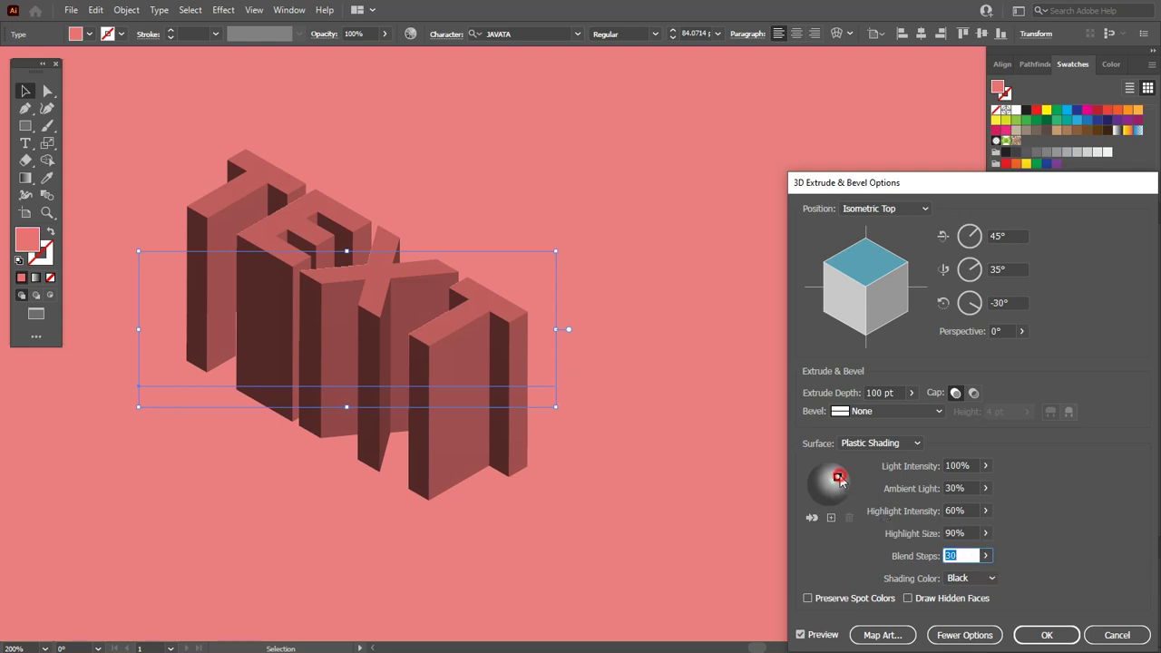
drag(837, 477, 838, 473)
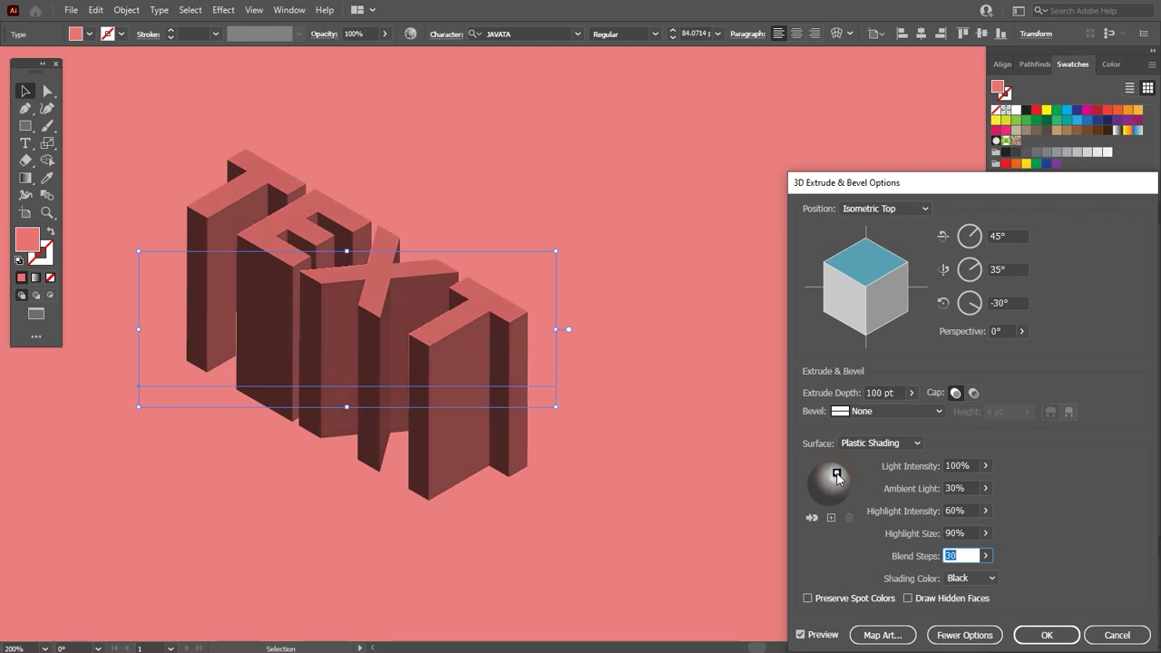
click(908, 598)
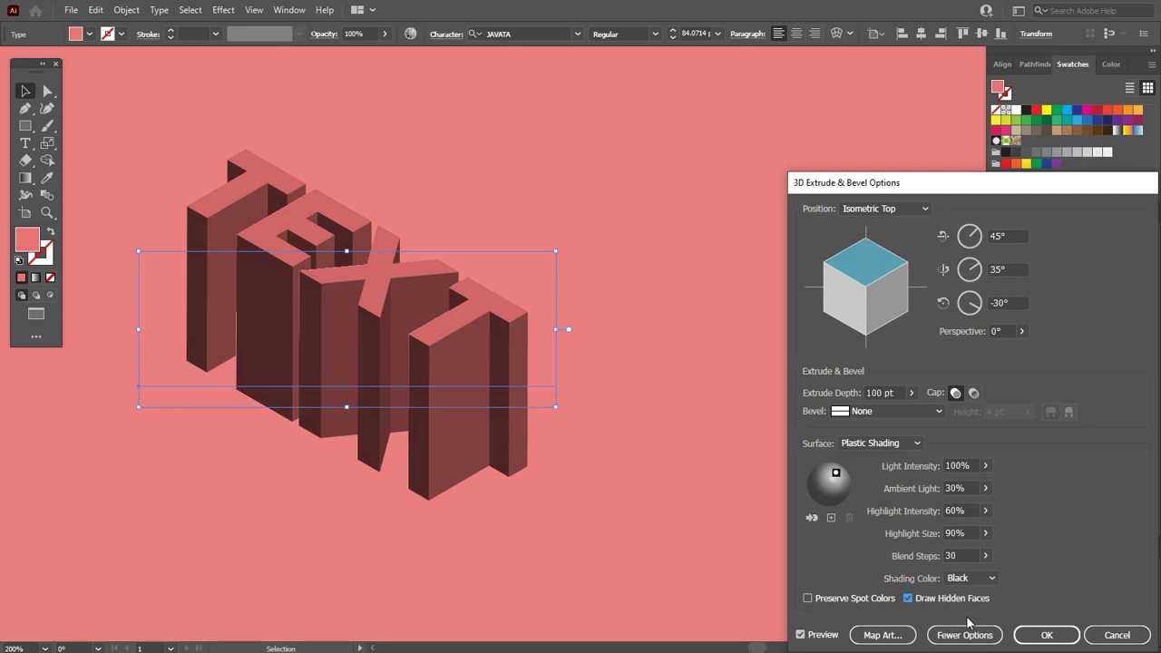
key(Return)
Expand the 3D TEXT's appearance and select the top faces of T, E, X and T.
click(124, 10)
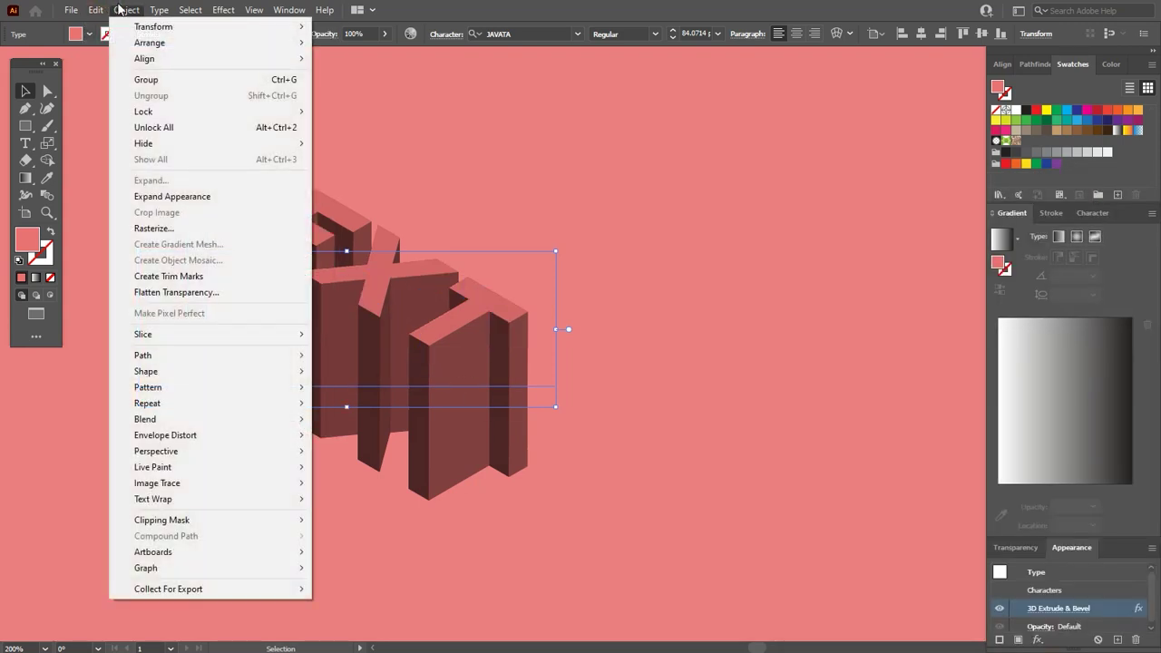
click(159, 196)
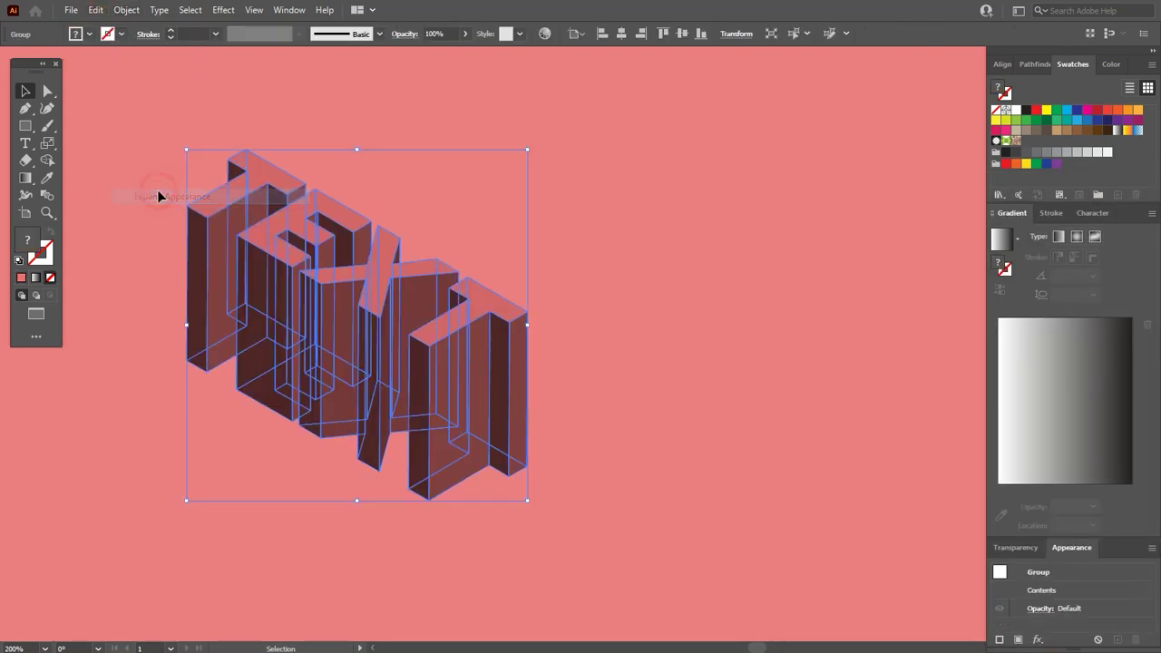
click(47, 91)
click(276, 128)
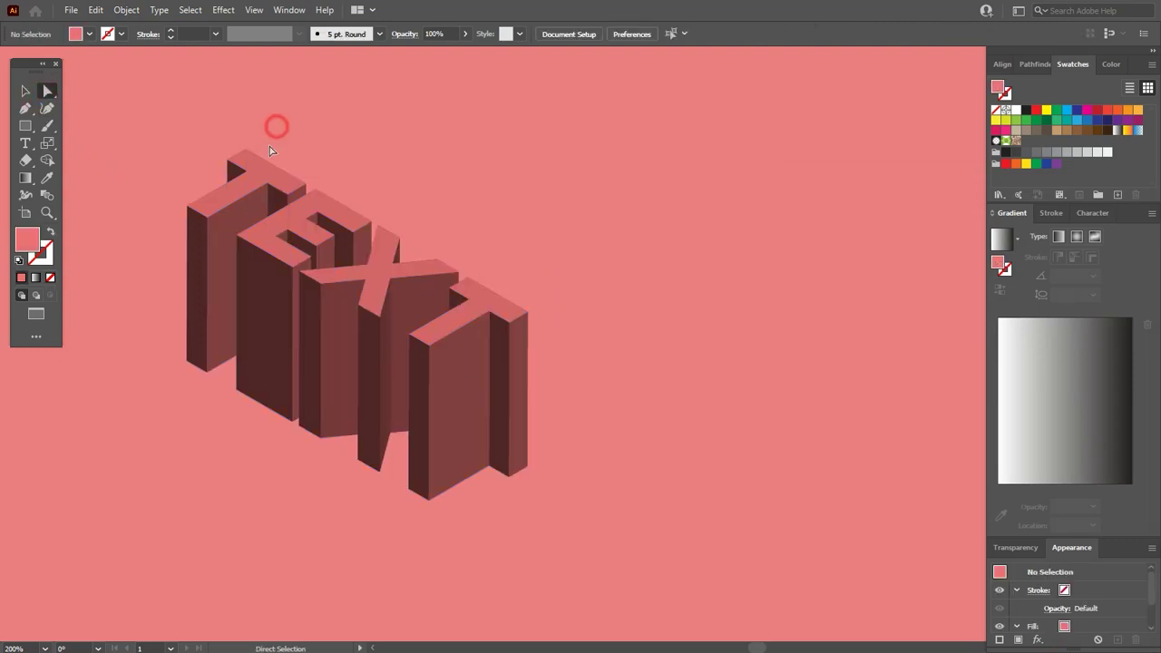
click(254, 177)
shift+click(308, 205)
shift+click(383, 261)
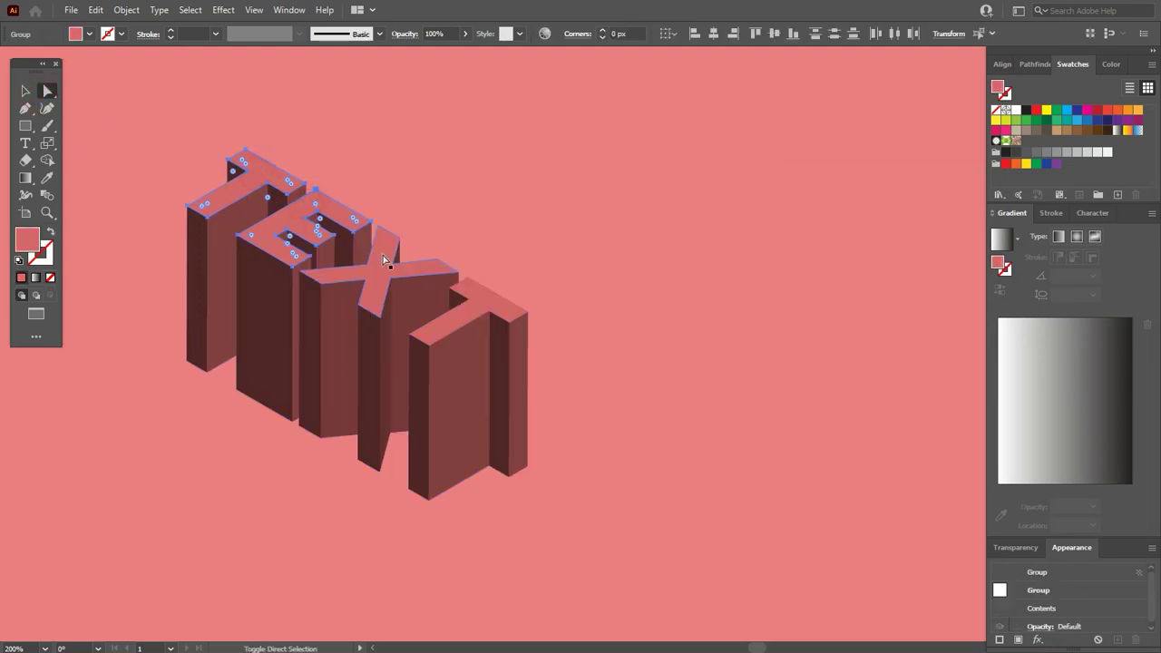
shift+click(472, 304)
Cut the selected top faces and paste them onto empty canvas.
key(ctrl)
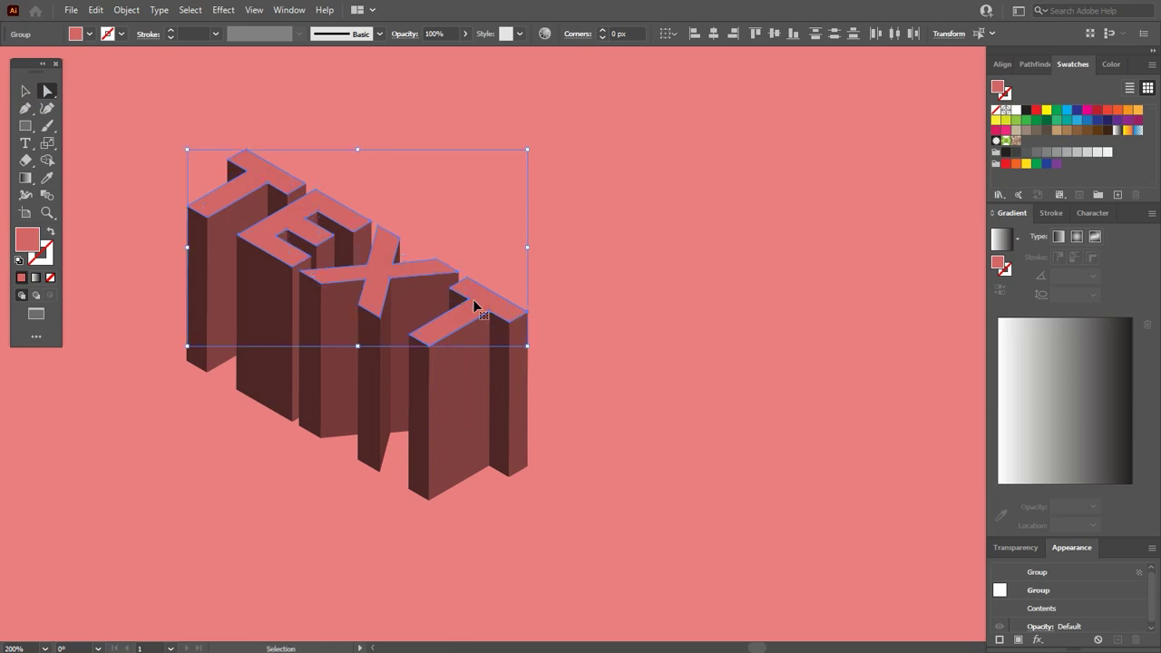
key(Delete)
scroll(845, 258, up, 1)
drag(843, 248, 660, 301)
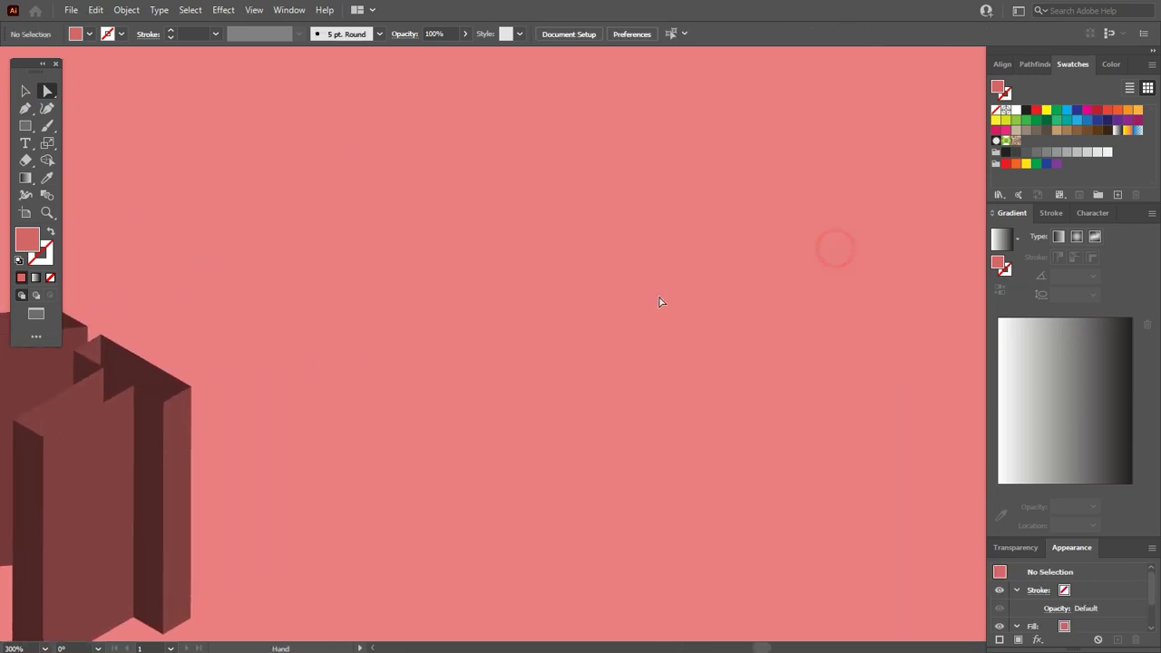
key(ctrl+v)
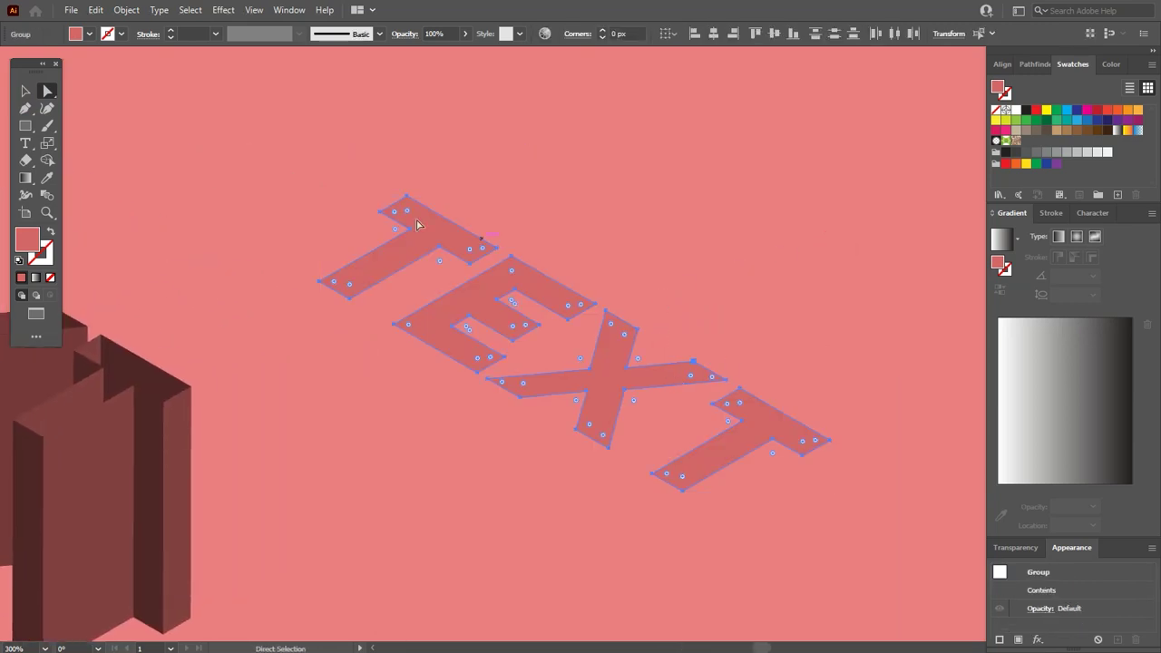
Combine the pasted top faces into one compound path.
click(126, 10)
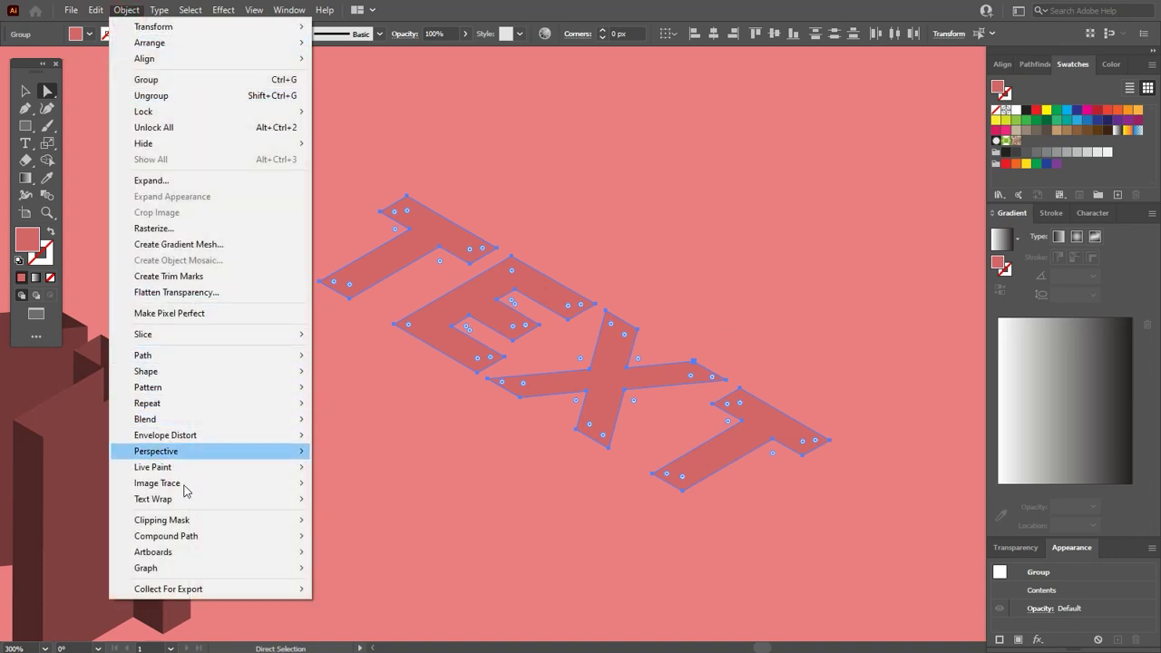
mouse_move(259, 536)
click(328, 536)
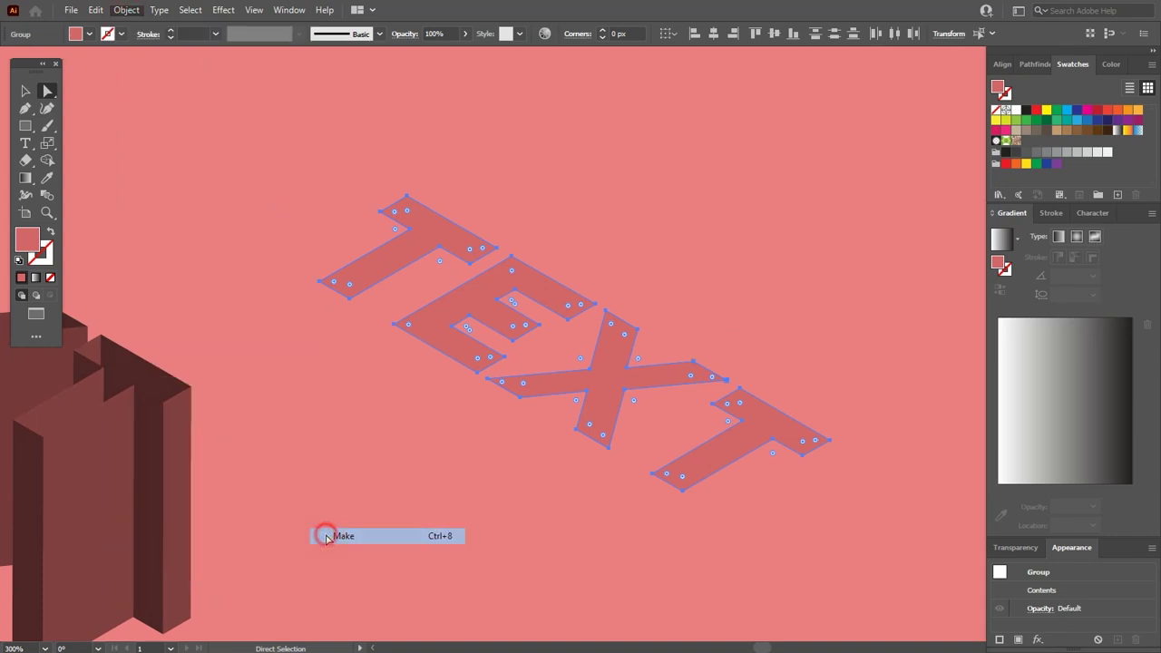
Move the flat TEXT top face onto the 3D letters, snapping its corner to the side corner.
click(25, 91)
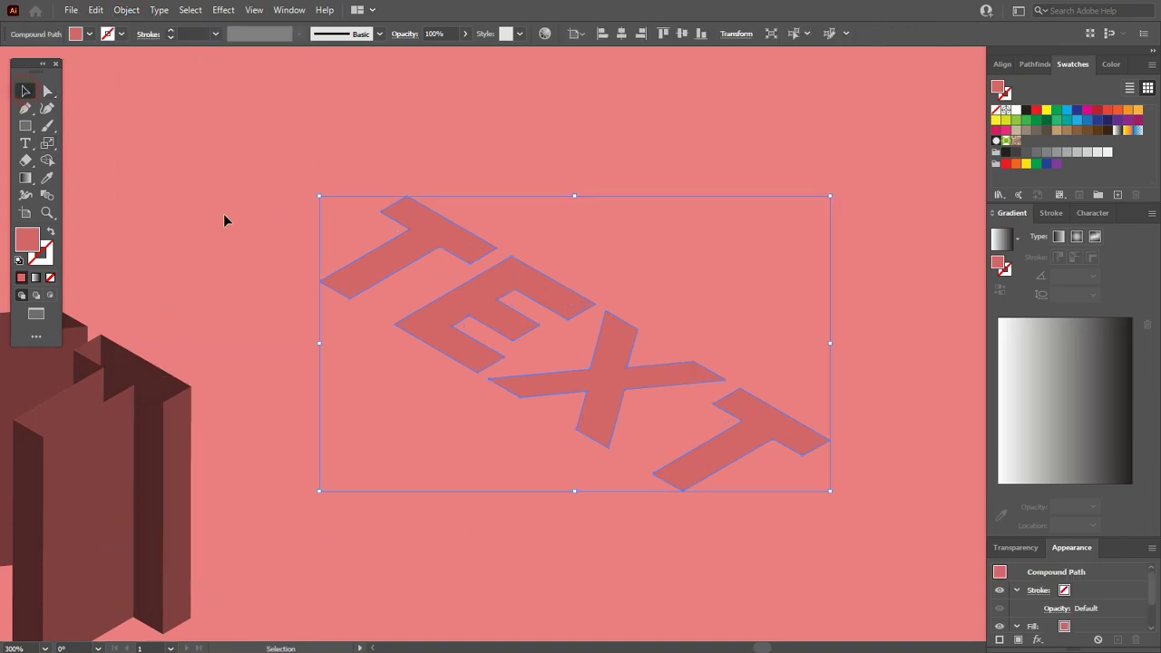
scroll(337, 250, down, 2)
drag(278, 210, 521, 296)
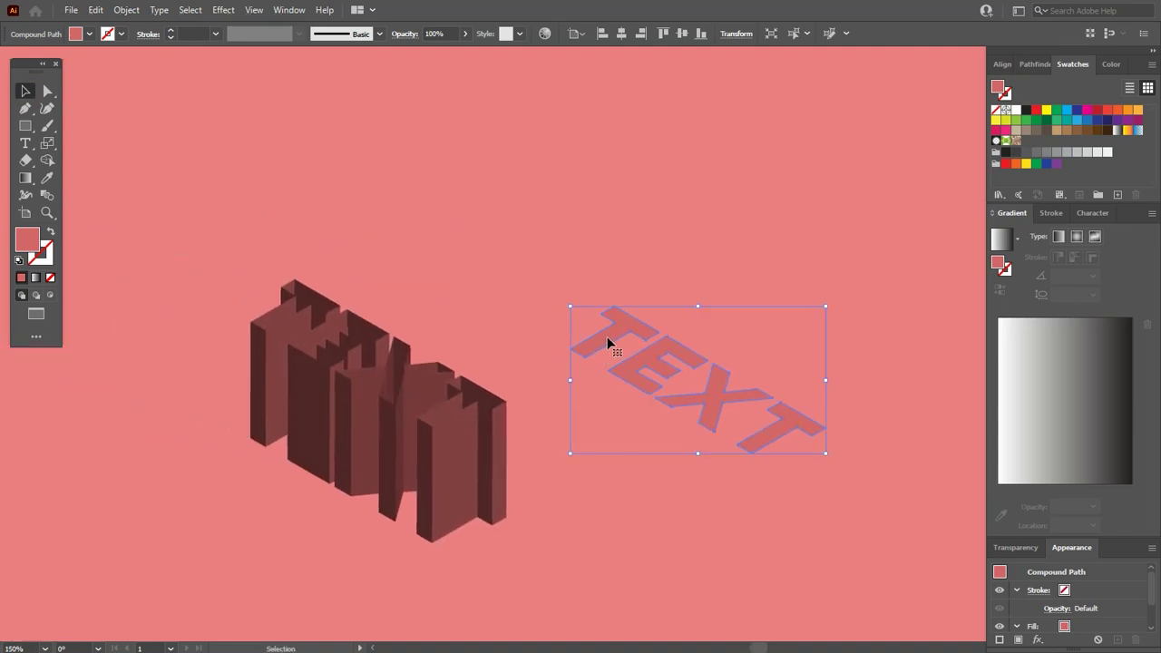
drag(604, 313, 322, 295)
scroll(289, 306, up, 2)
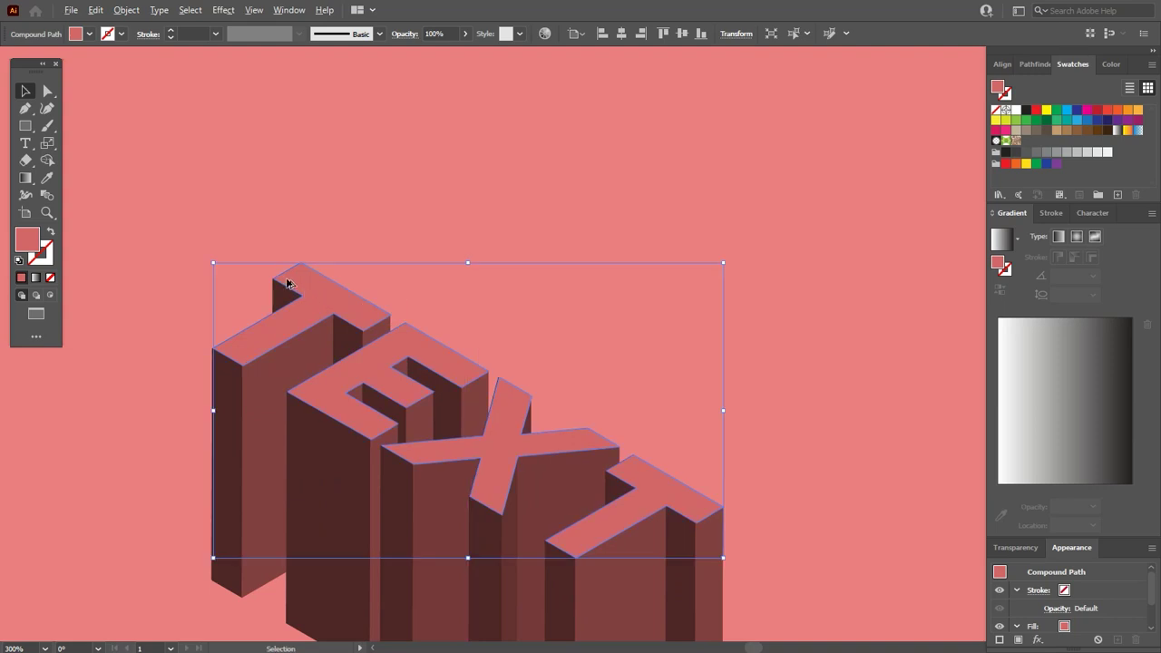
scroll(309, 253, up, 5)
drag(411, 276, 415, 285)
scroll(332, 233, down, 3)
scroll(332, 233, right, 4)
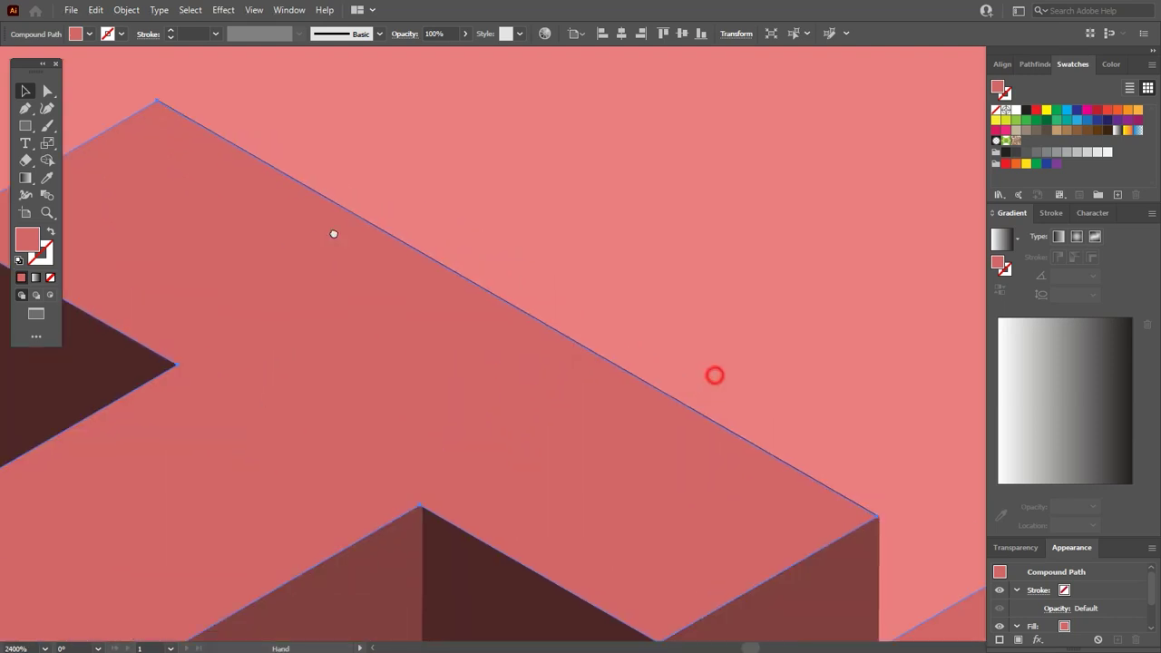
scroll(734, 459, up, 8)
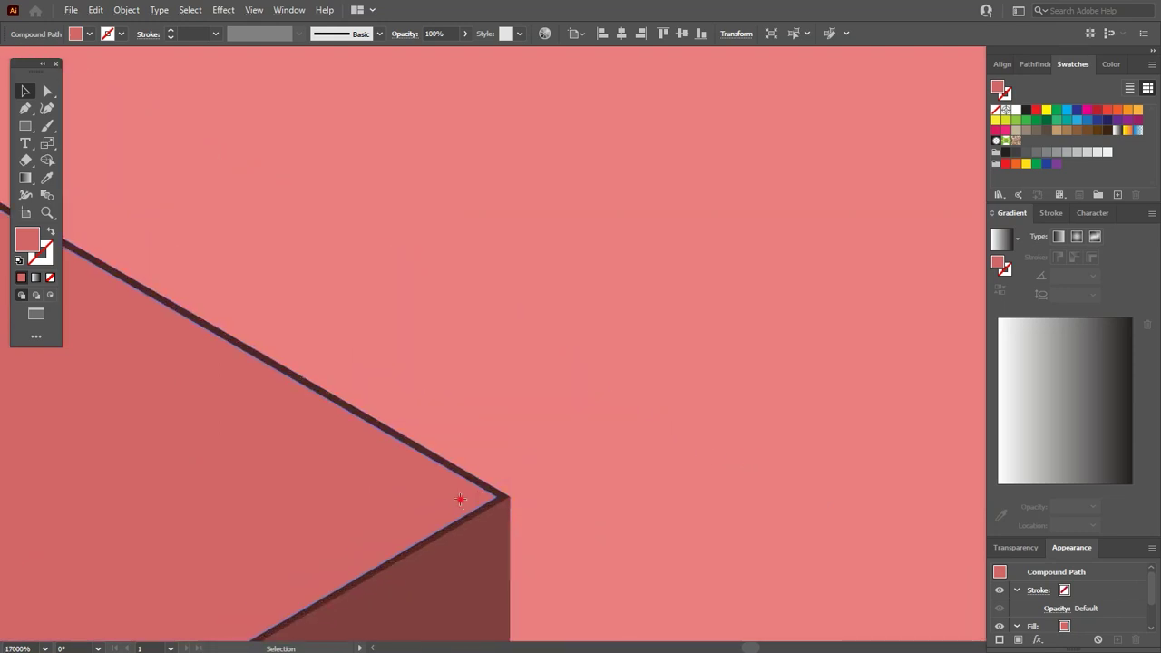
drag(463, 498, 482, 502)
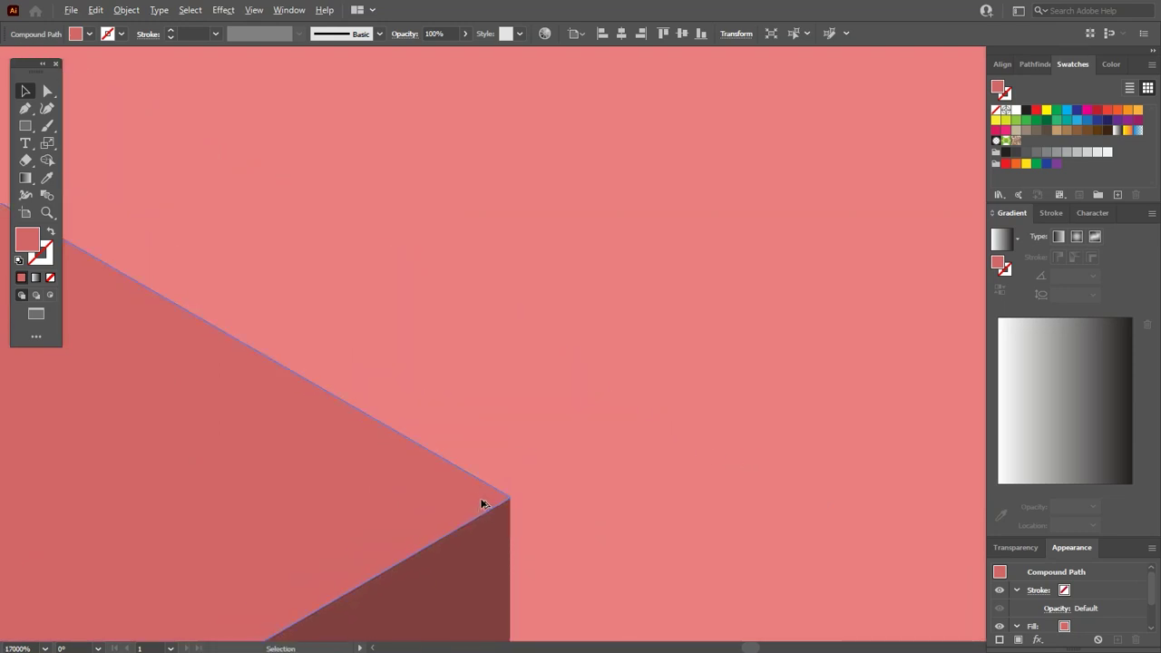
scroll(482, 503, down, 10)
scroll(482, 495, down, 1)
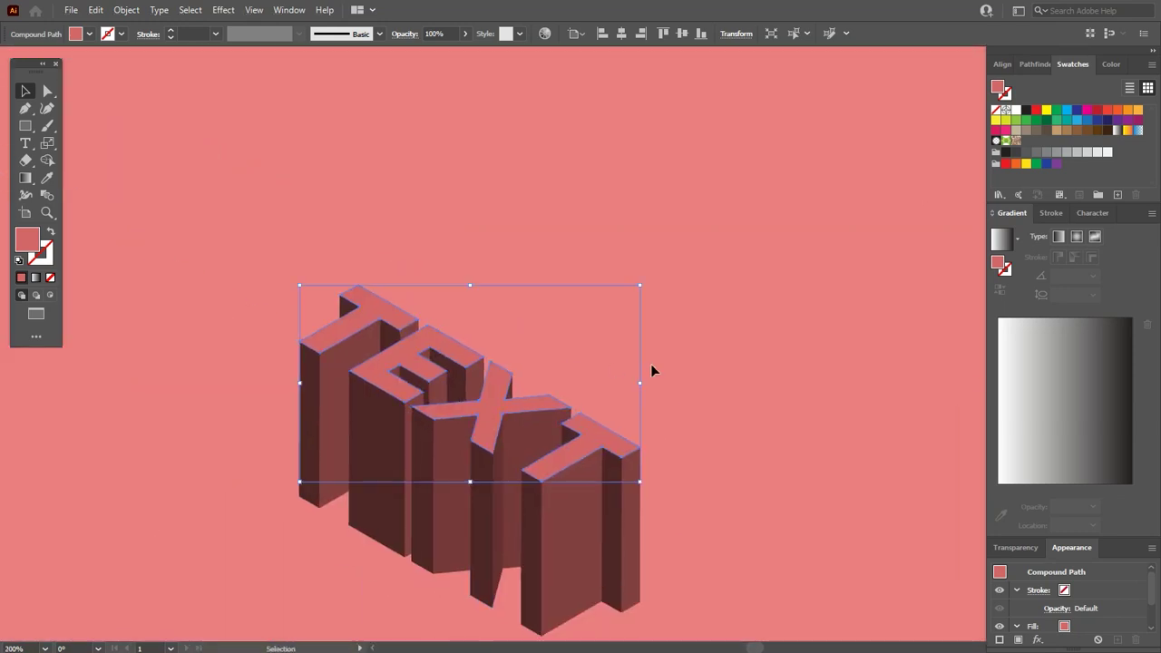
Select all the 3D TEXT pieces and make a clipping mask from them.
click(703, 328)
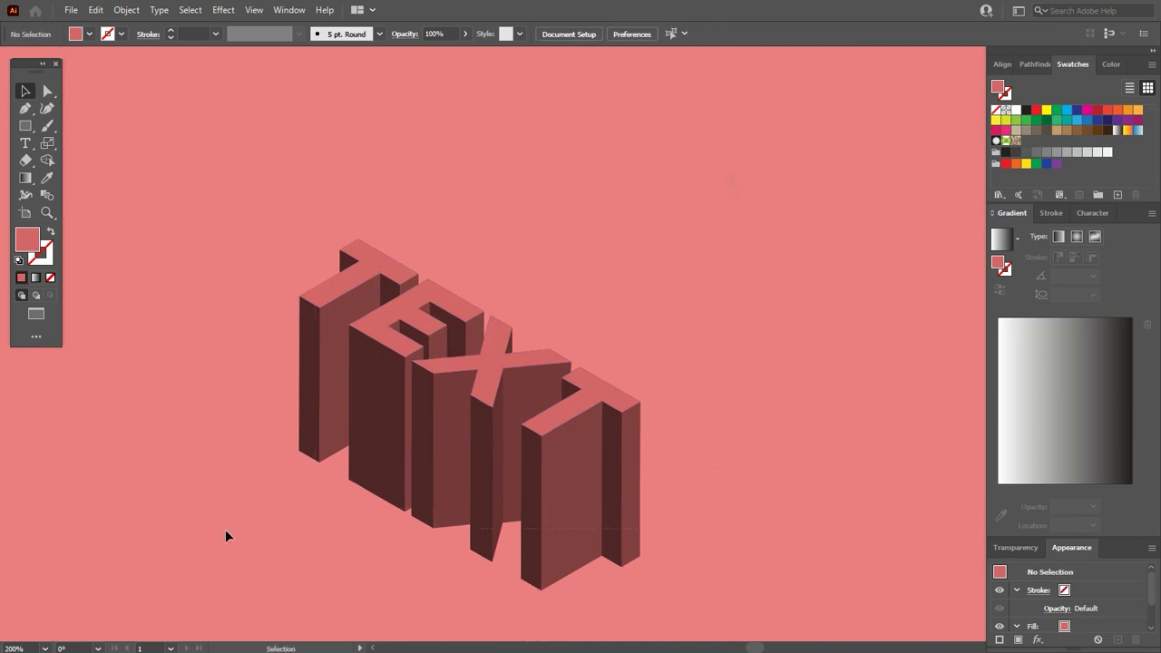
drag(225, 528, 441, 327)
right_click(441, 327)
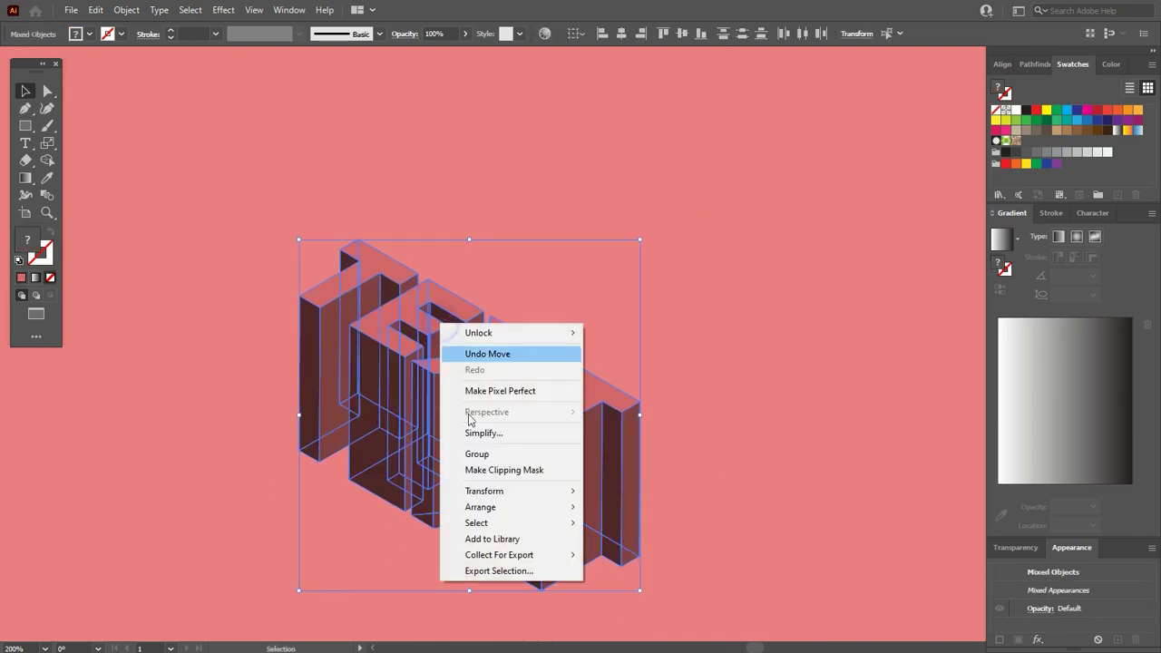
click(478, 469)
click(563, 475)
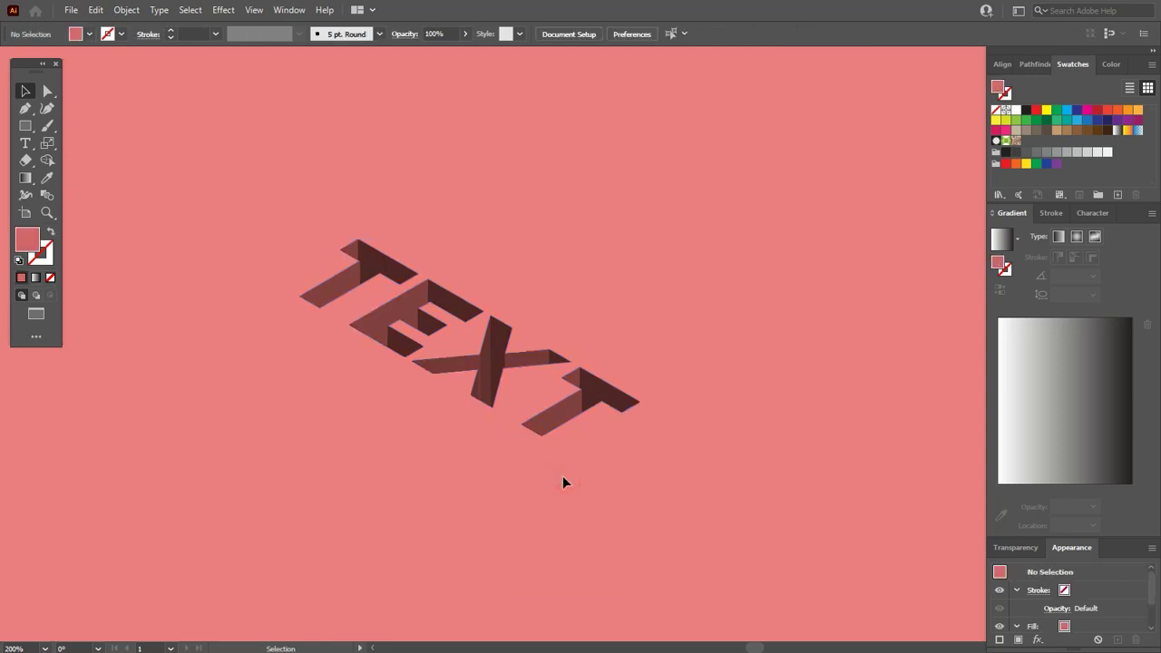
scroll(563, 472, down, 1)
scroll(564, 473, down, 1)
drag(563, 473, 434, 324)
scroll(557, 441, down, 1)
Scale up the clipped TEXT group, centre it horizontally and vertically, and rotate it about 5 degrees.
click(481, 322)
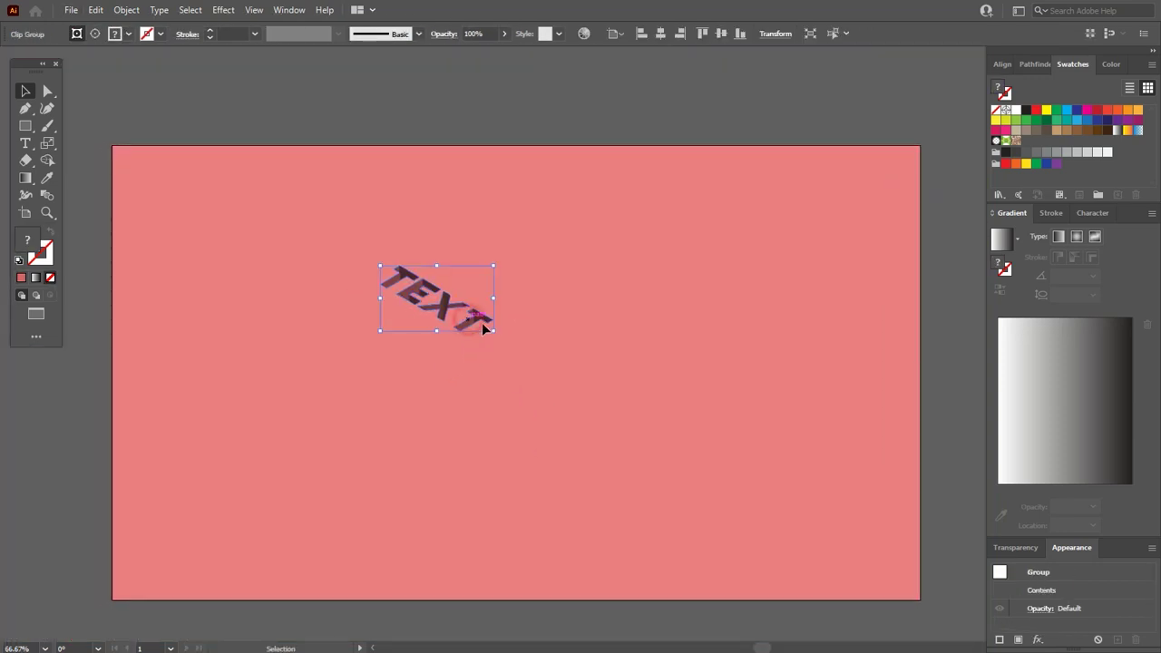
drag(492, 300, 669, 342)
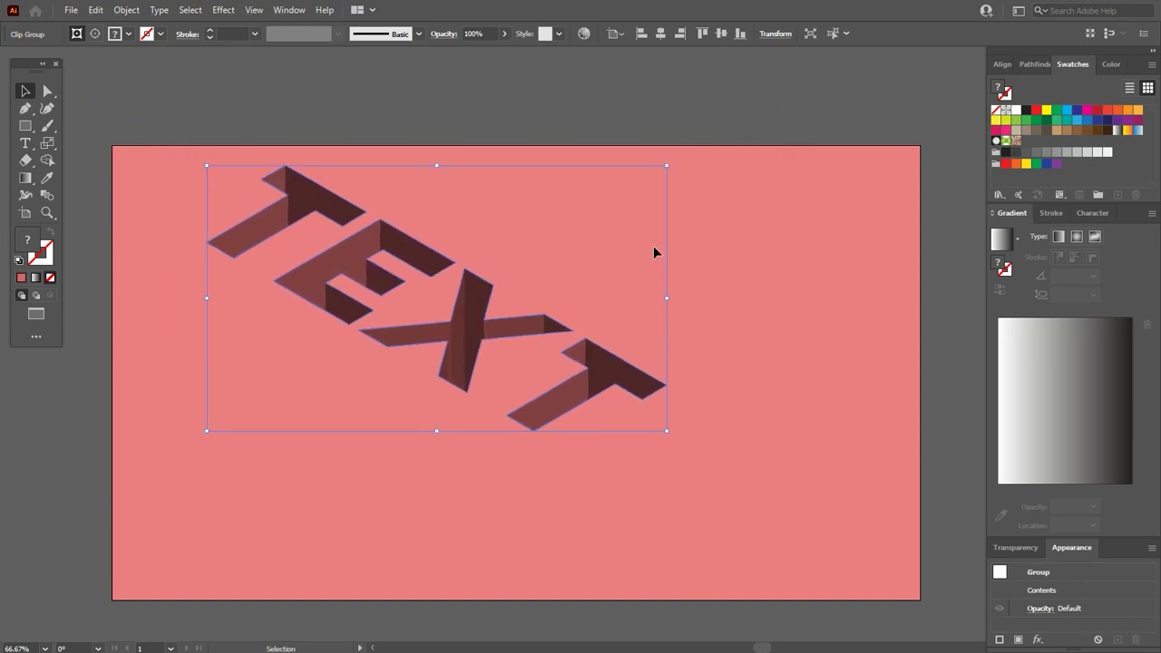
click(659, 35)
click(721, 34)
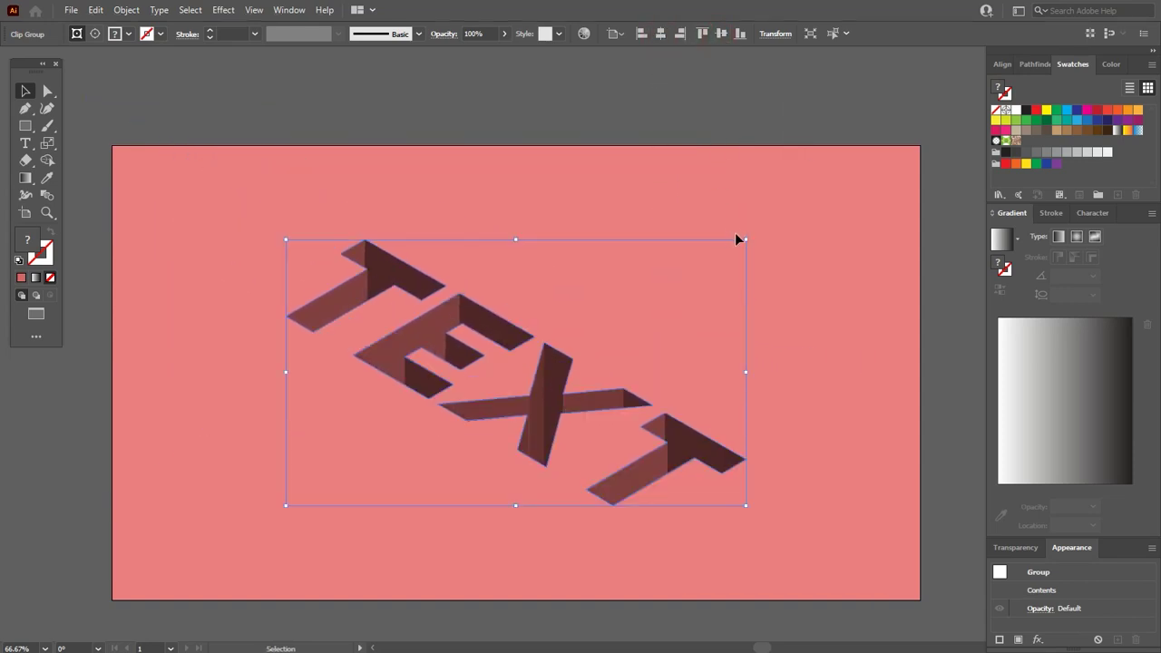
drag(744, 232, 743, 201)
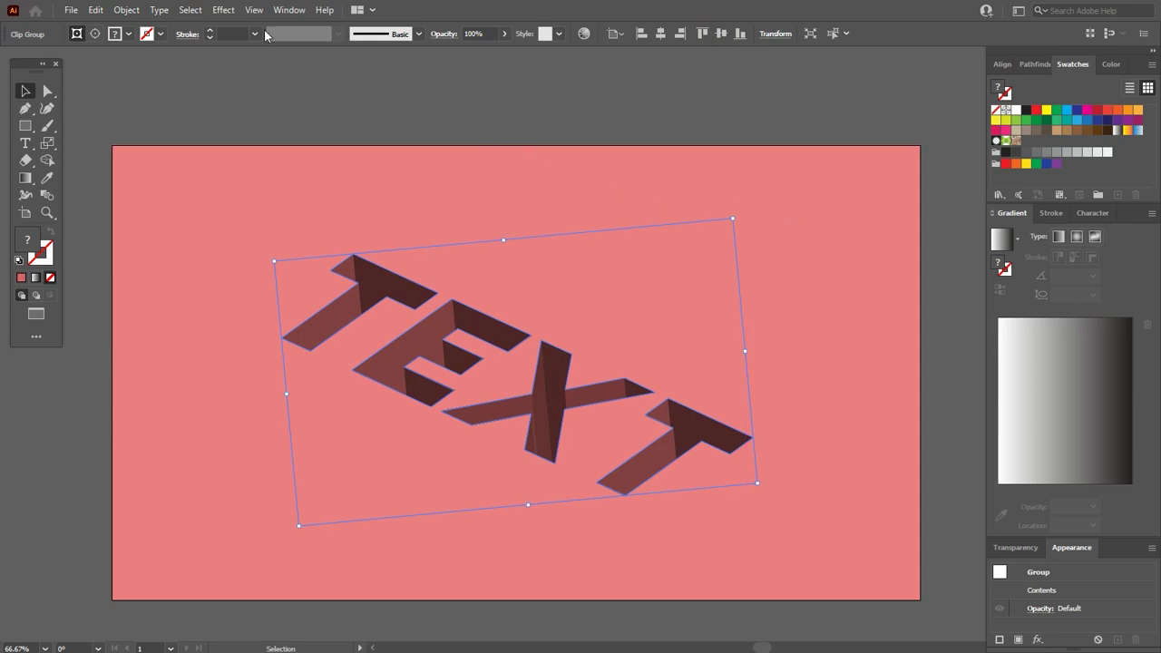
click(225, 10)
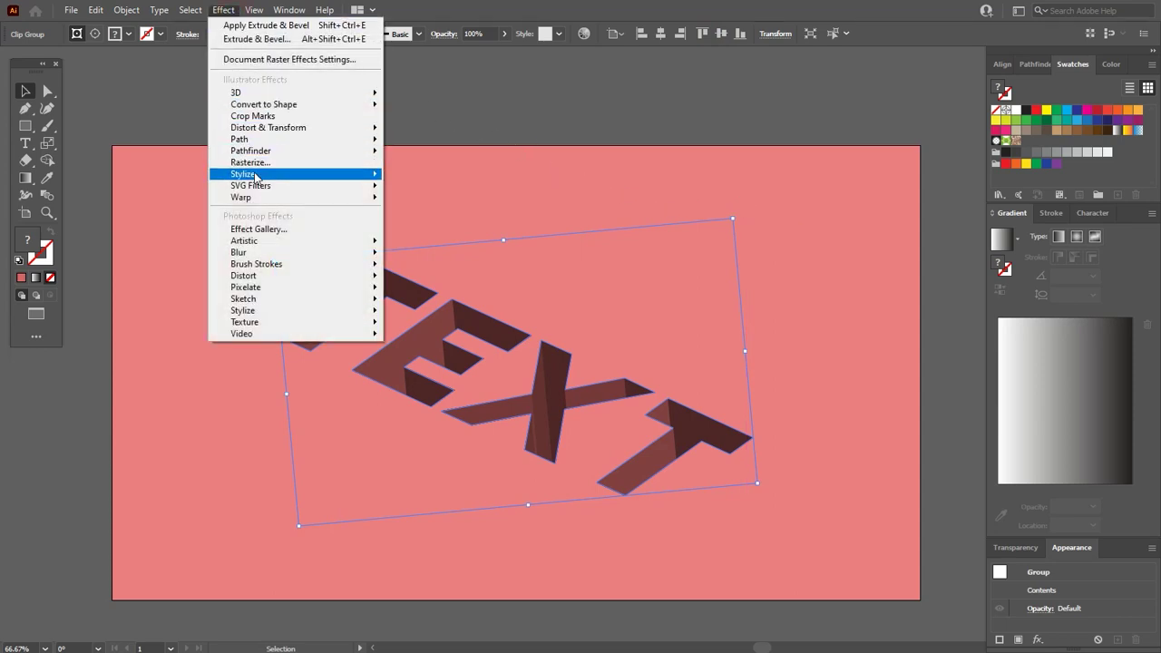
Add a Drop Shadow effect to TEXT with a muted red A35454 shadow colour.
mouse_move(321, 174)
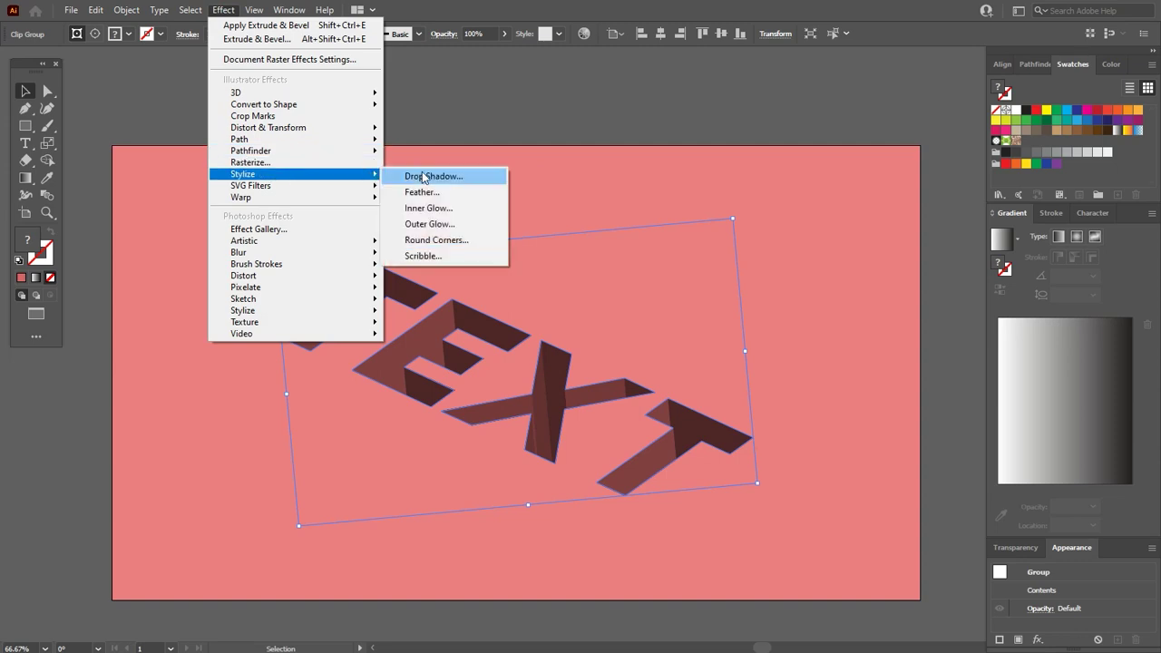
click(425, 175)
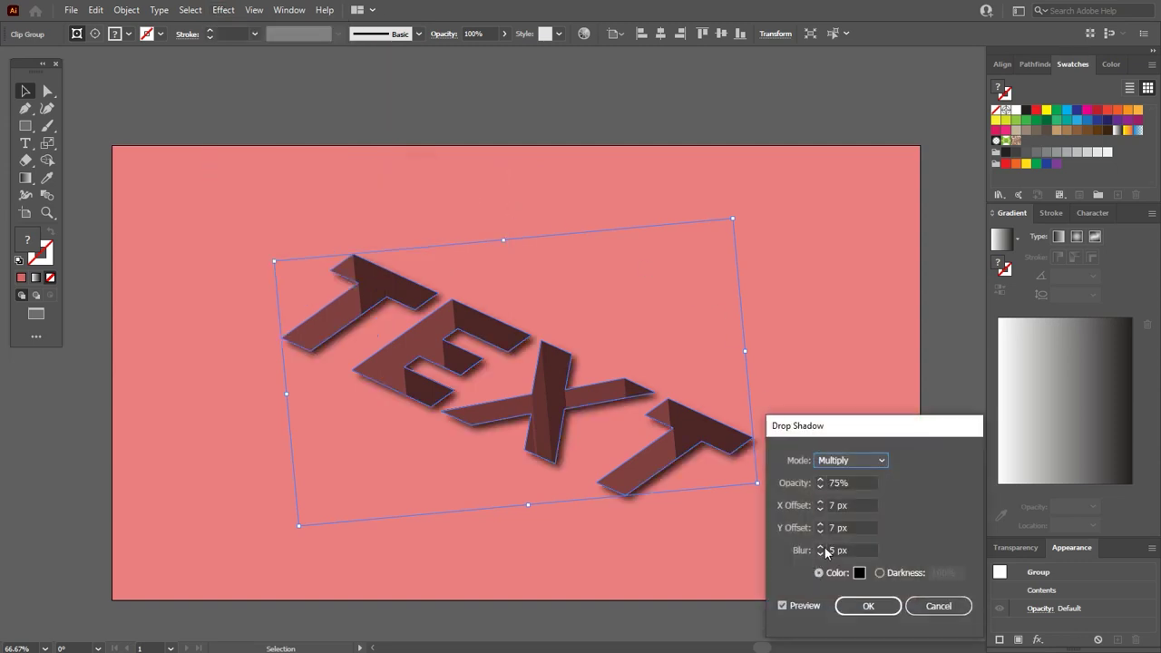
click(858, 573)
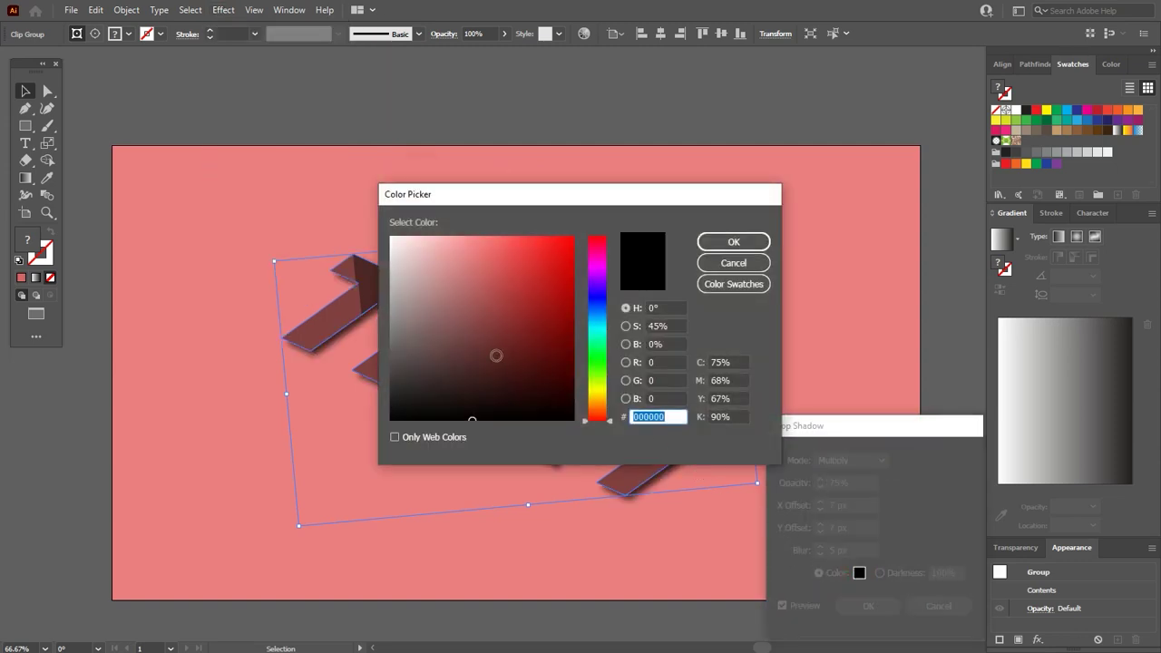
mouse_move(496, 355)
mouse_down()
mouse_move(474, 324)
mouse_move(478, 305)
mouse_up()
click(737, 244)
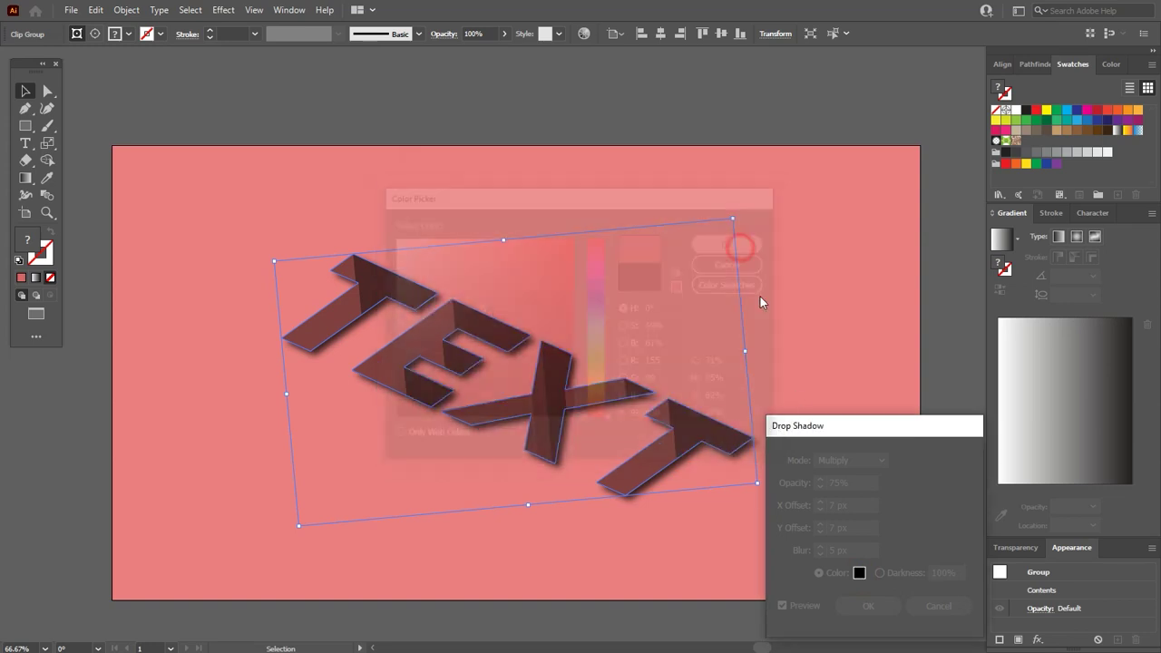
Set shadow opacity 35%, X and Y offsets 3 px and blur 4 px, and apply.
click(830, 483)
text(35%)
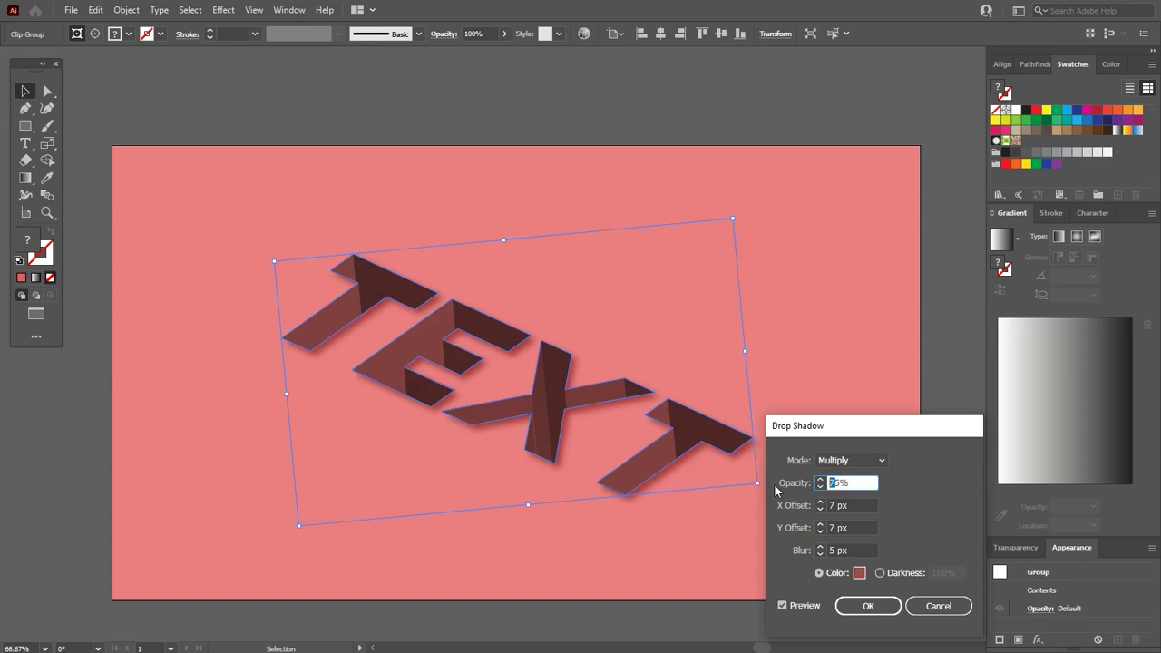
double_click(832, 504)
text(3)
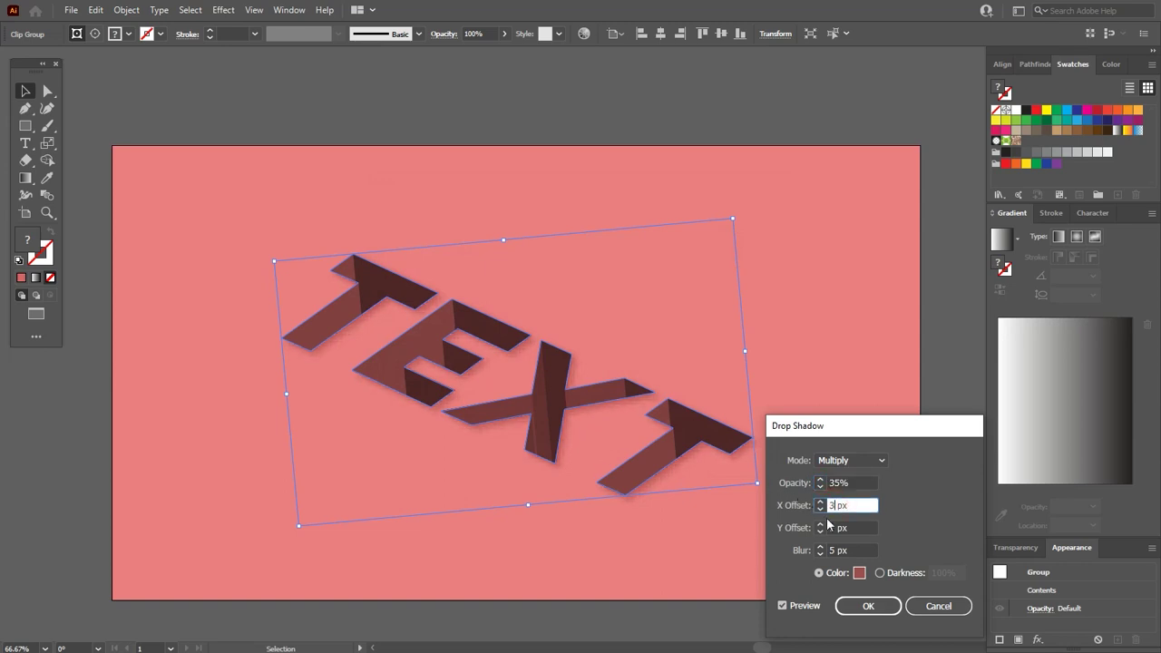
double_click(833, 527)
text(3)
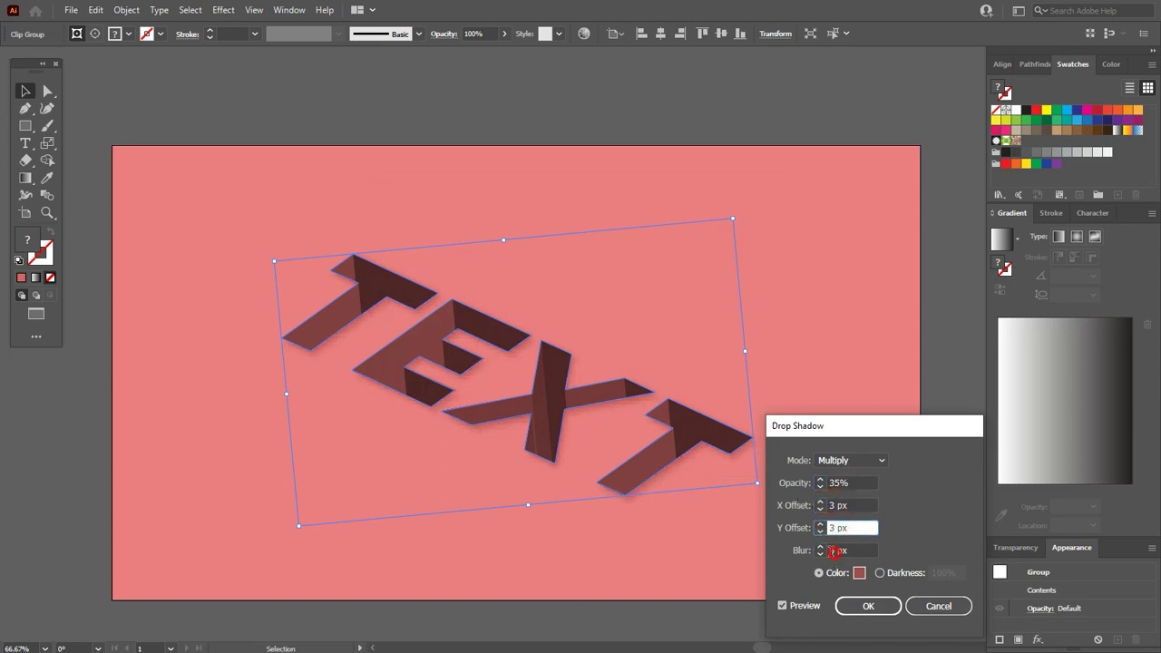
double_click(832, 550)
text(4)
click(855, 608)
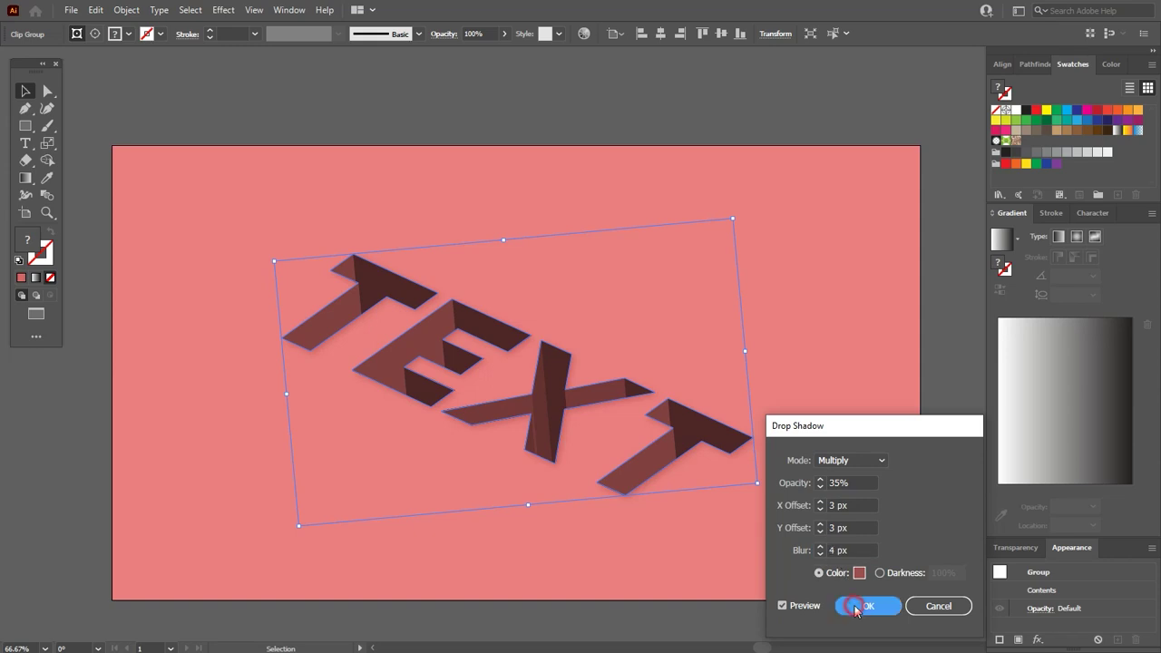
click(677, 553)
scroll(590, 522, up, 1)
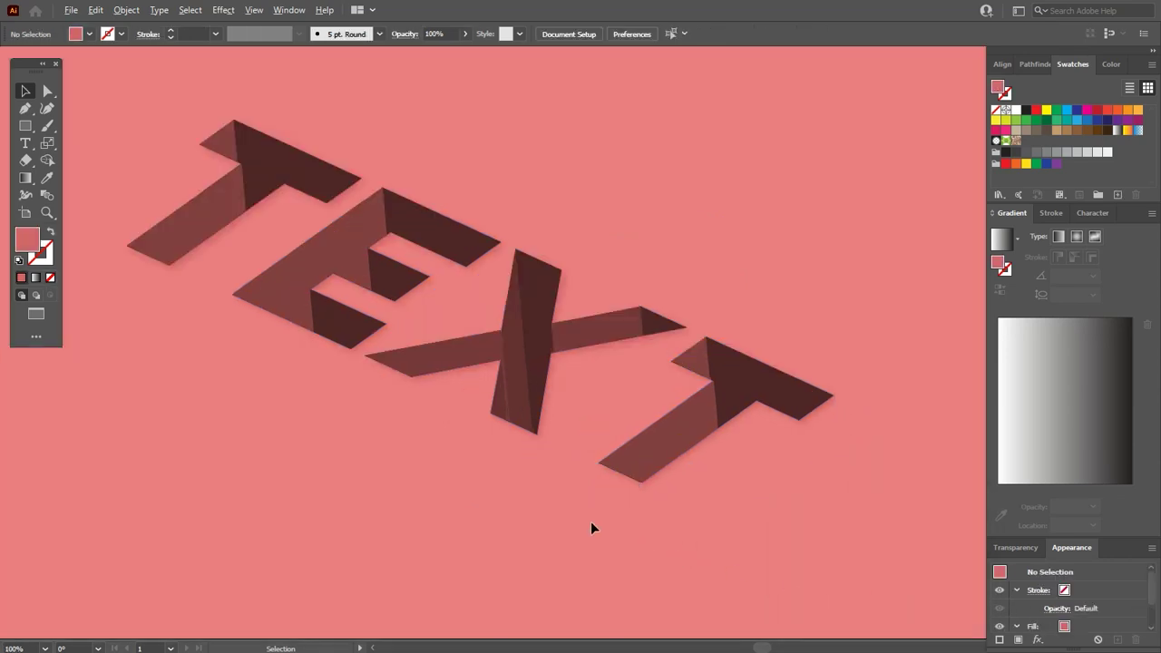